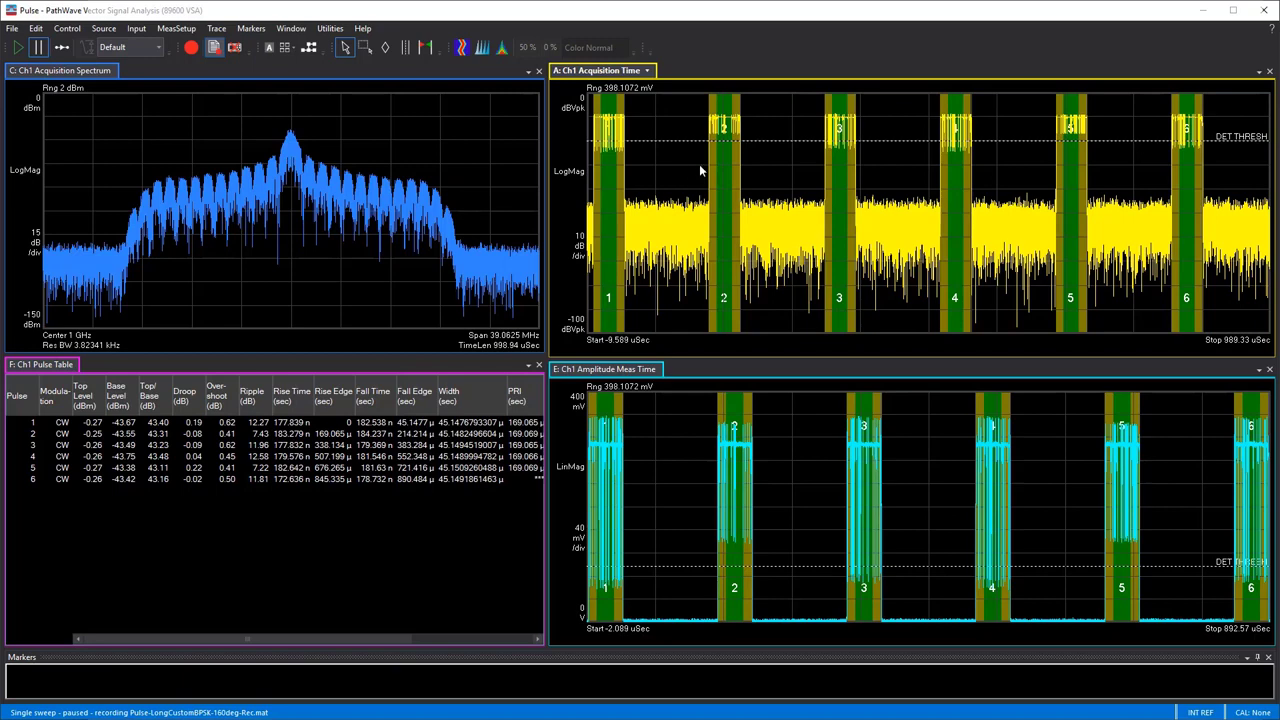
Add trace B and dock it below the Amplitude Meas Time trace in the second column
{"action": "left_click", "coordinate": [212, 29]}
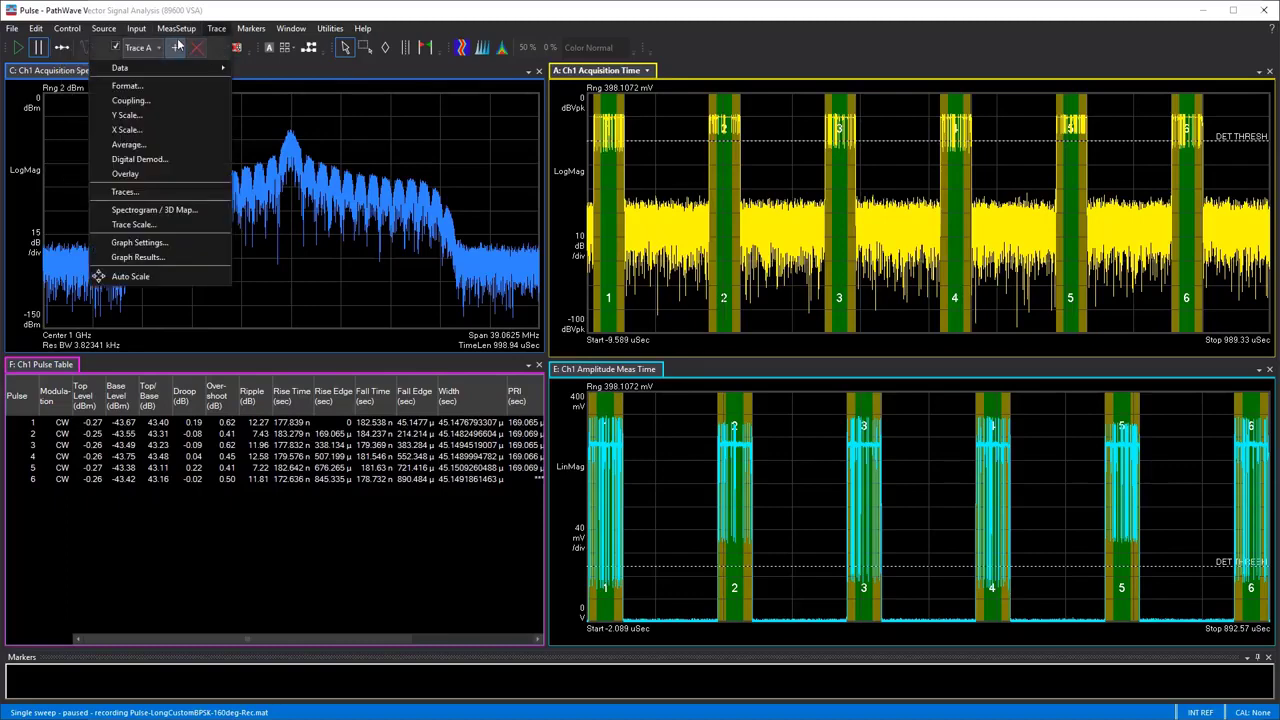
{"action": "left_click", "coordinate": [177, 47]}
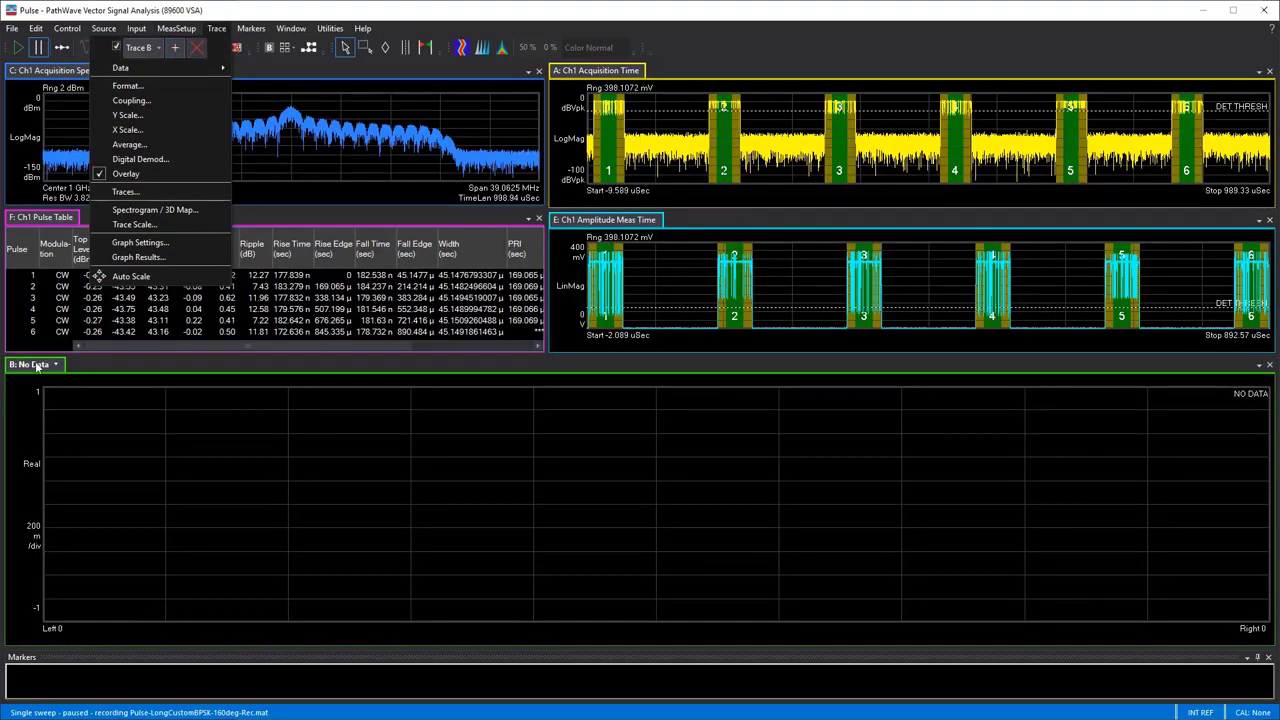
{"action": "mouse_move", "coordinate": [37, 366]}
{"action": "left_mouse_down"}
{"action": "mouse_move", "coordinate": [207, 362]}
{"action": "mouse_move", "coordinate": [560, 315]}
{"action": "mouse_move", "coordinate": [913, 308]}
{"action": "left_mouse_up"}
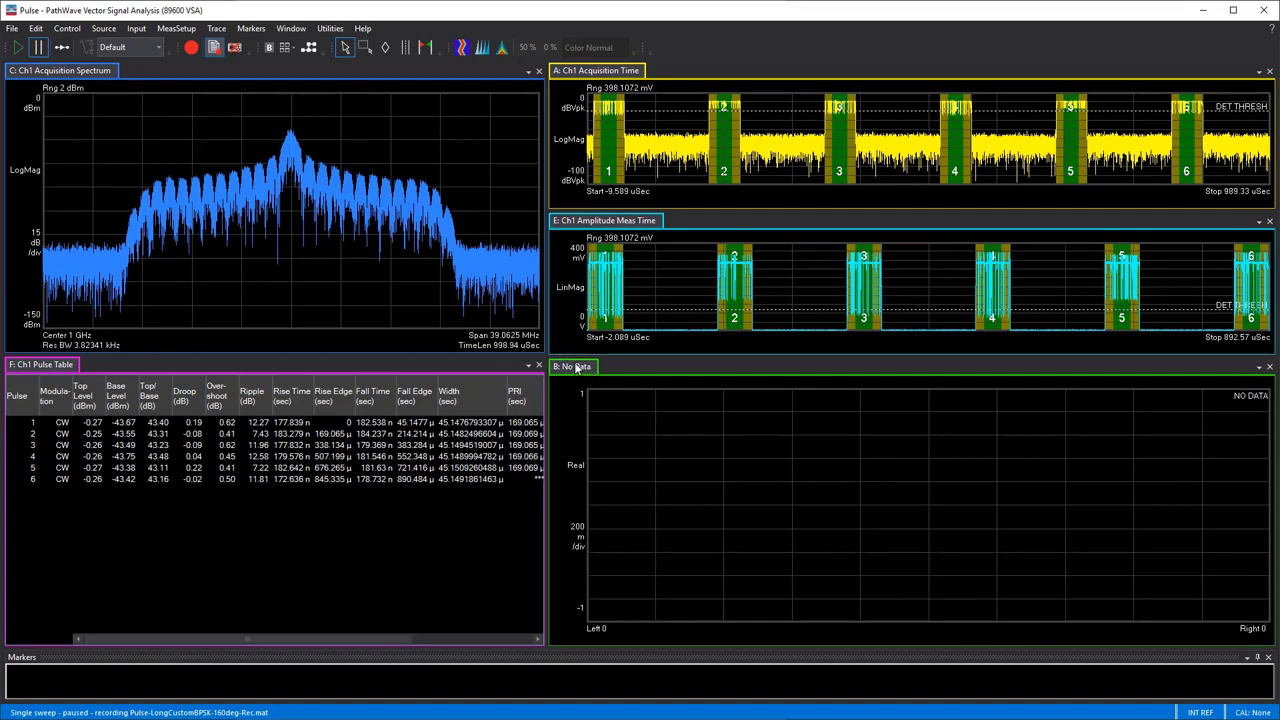
{"action": "left_click", "coordinate": [38, 368]}
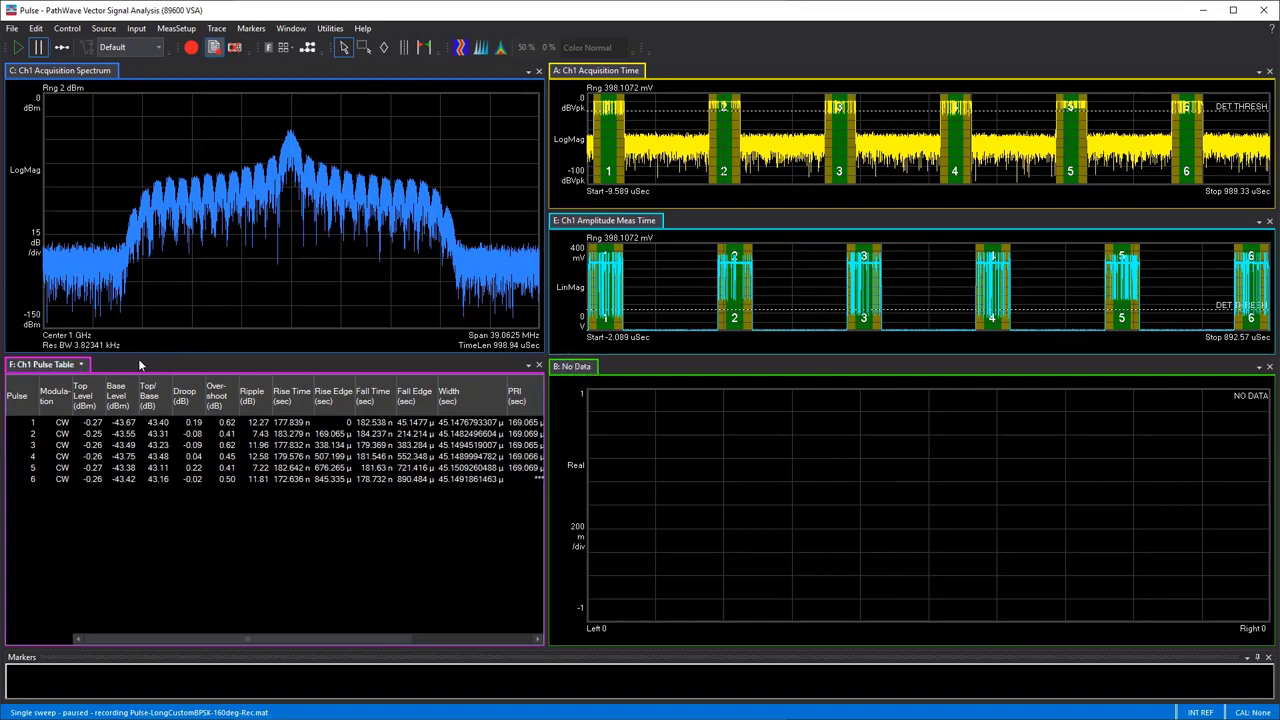
{"action": "left_click", "coordinate": [581, 377]}
Set trace B to the Channel 1 Phase Meas Time data and auto-scale it
{"action": "left_click", "coordinate": [601, 367]}
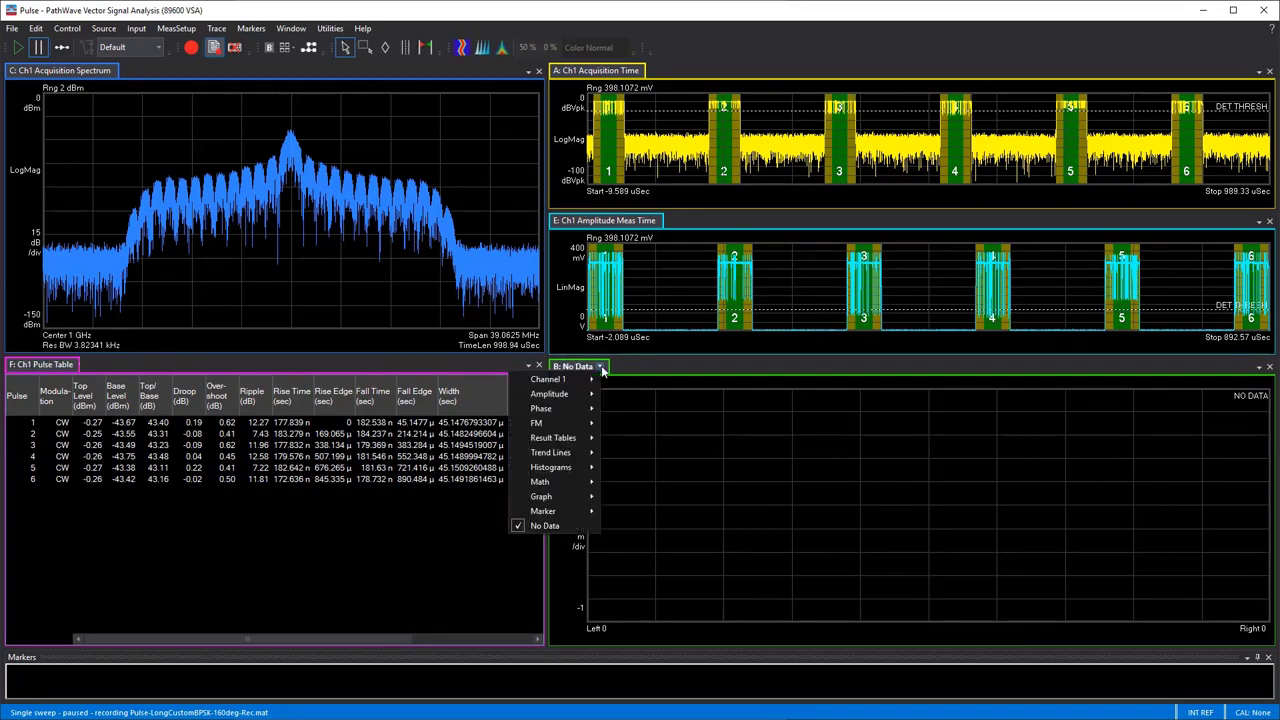
{"action": "mouse_move", "coordinate": [581, 409]}
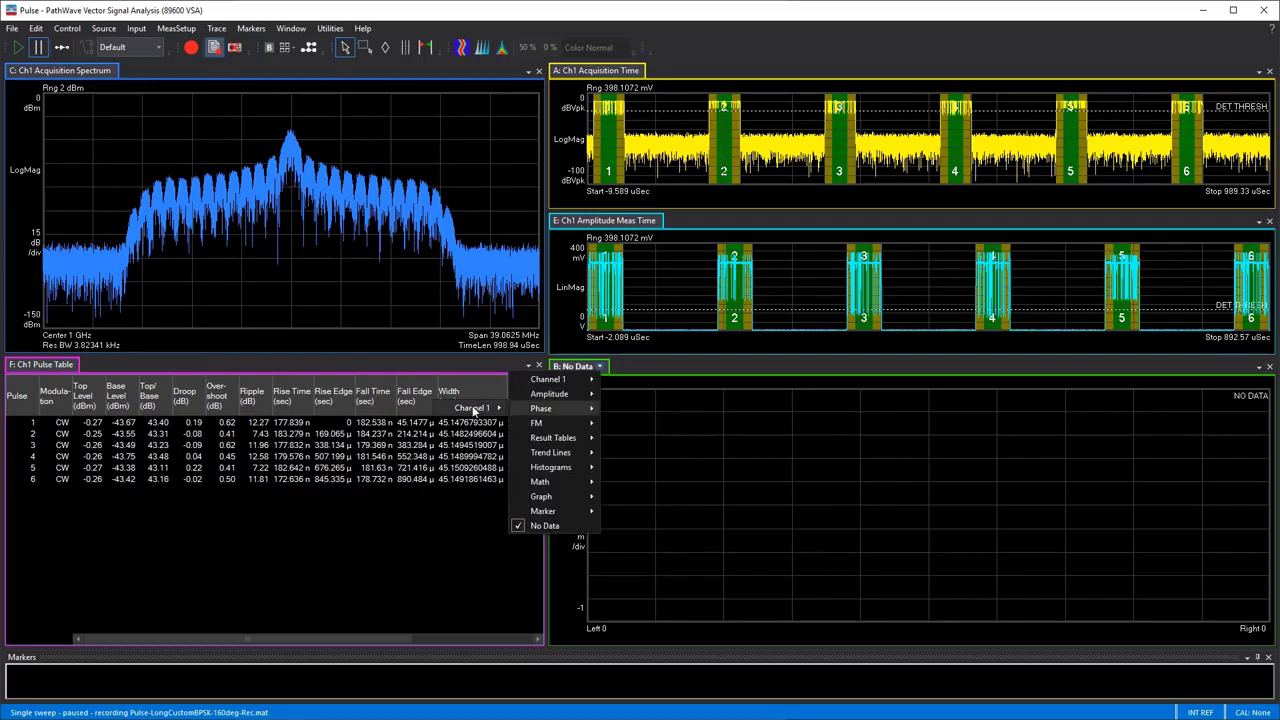
{"action": "mouse_move", "coordinate": [474, 410]}
{"action": "left_click", "coordinate": [367, 474]}
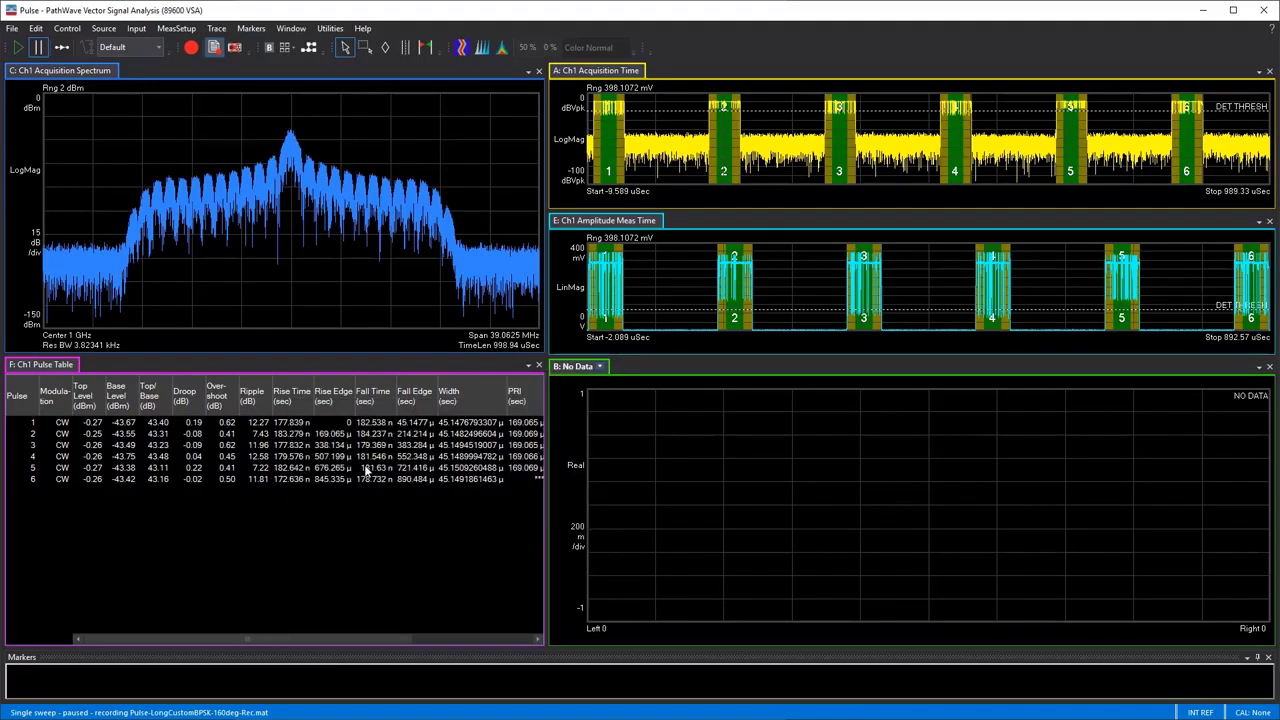
{"action": "right_click", "coordinate": [650, 449]}
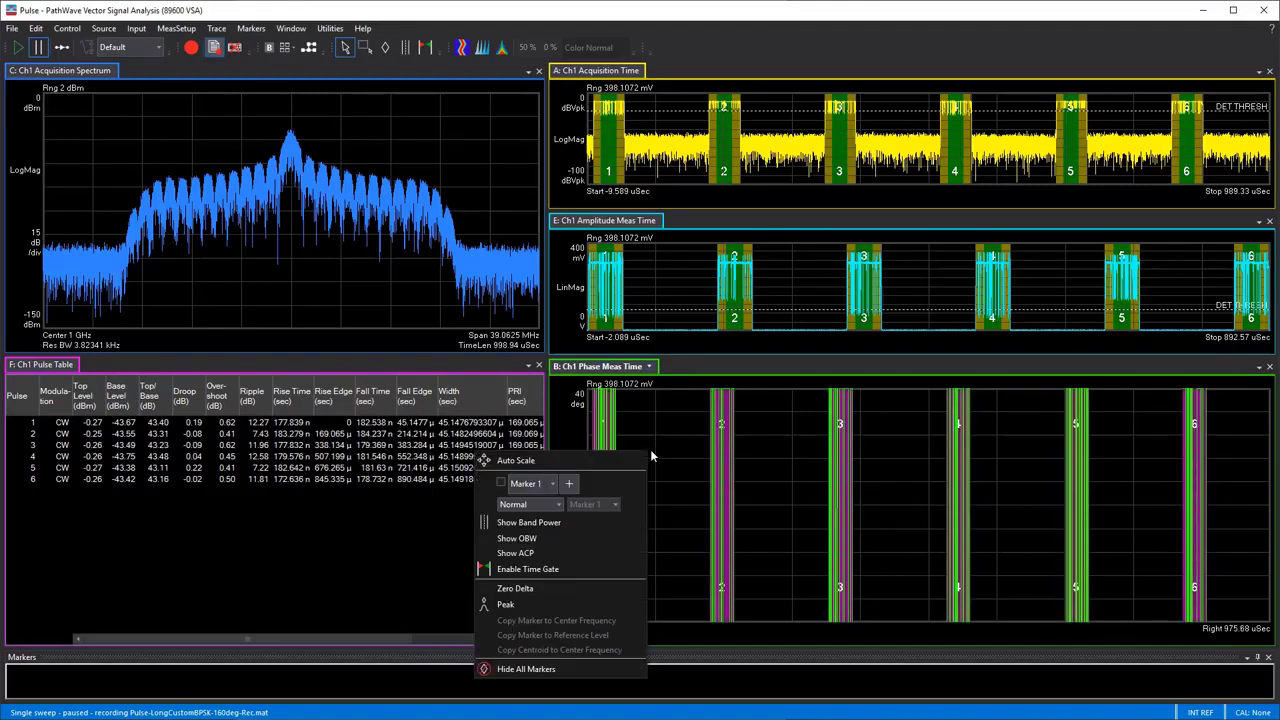
{"action": "left_click", "coordinate": [629, 456]}
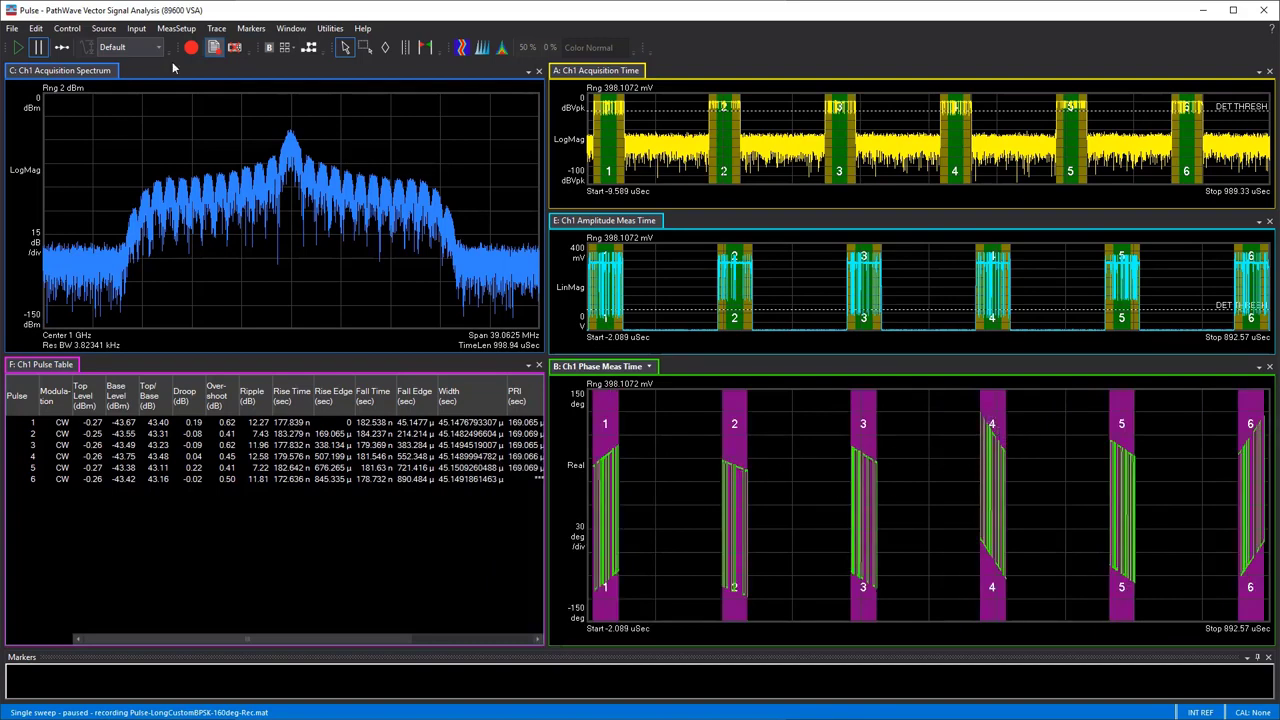
Scale the X and Y axes of the Phase Meas Time trace to the area around pulse 2
{"action": "left_click", "coordinate": [366, 49]}
{"action": "left_click_drag", "start_coordinate": [708, 394], "coordinate": [764, 619]}
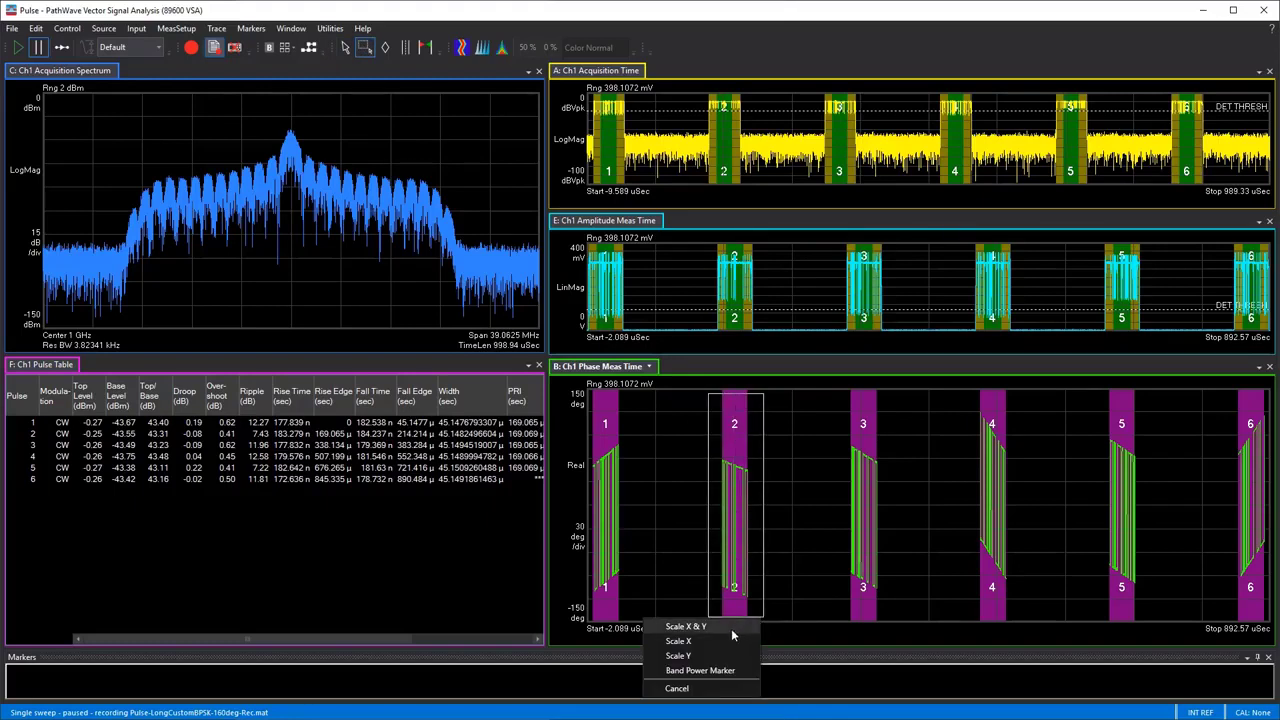
{"action": "left_click", "coordinate": [731, 627]}
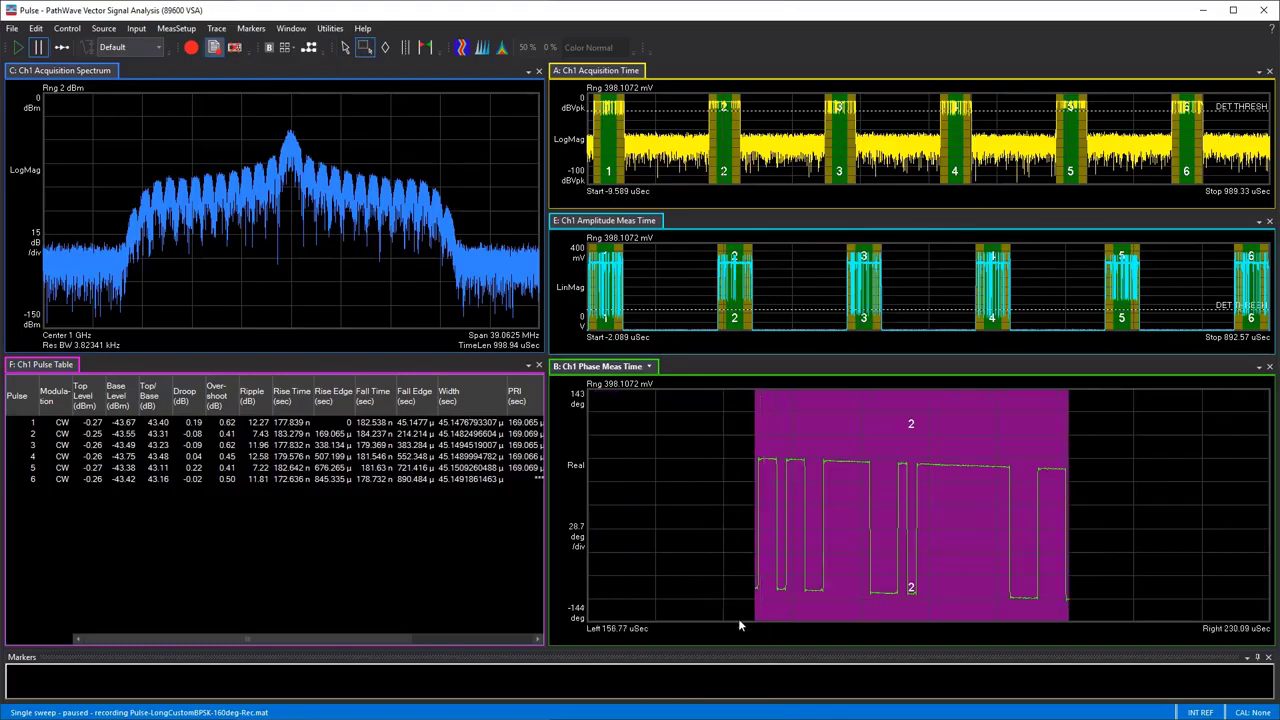
Place a marker on pulse 2's upper phase level, move it to the lower level to read both, and auto-scale the trace
{"action": "left_click", "coordinate": [386, 48]}
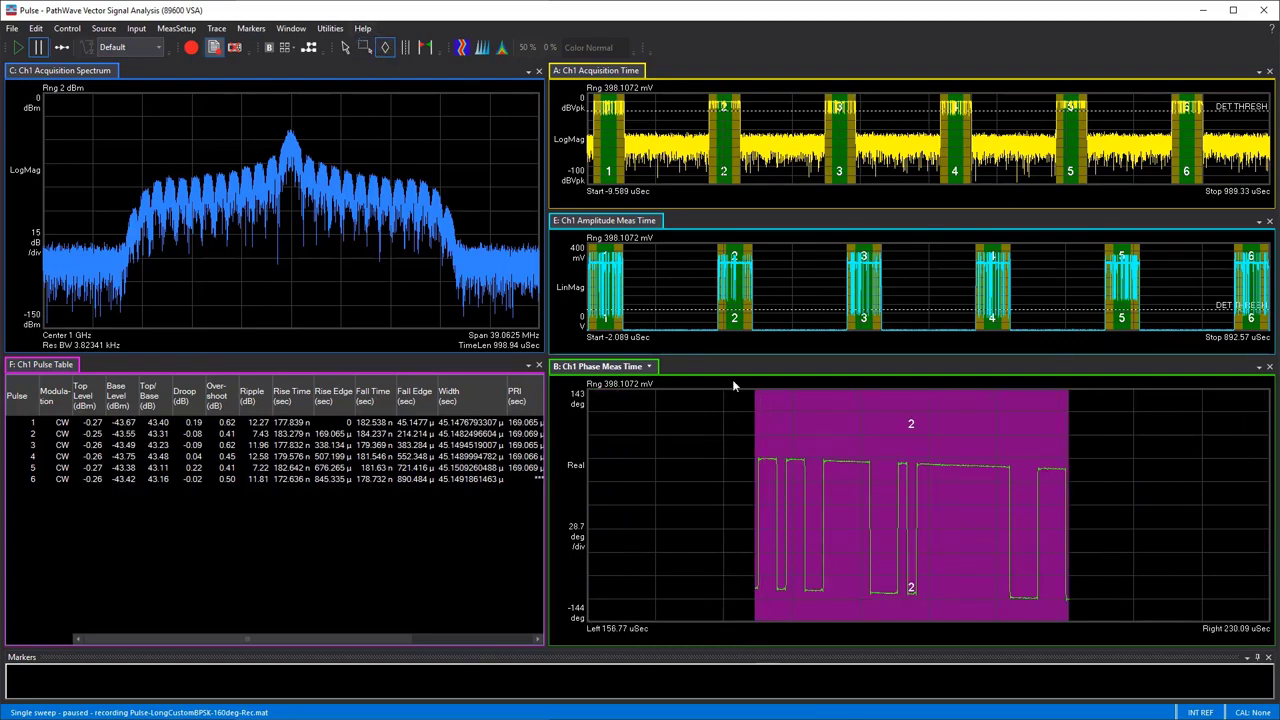
{"action": "left_click", "coordinate": [773, 445]}
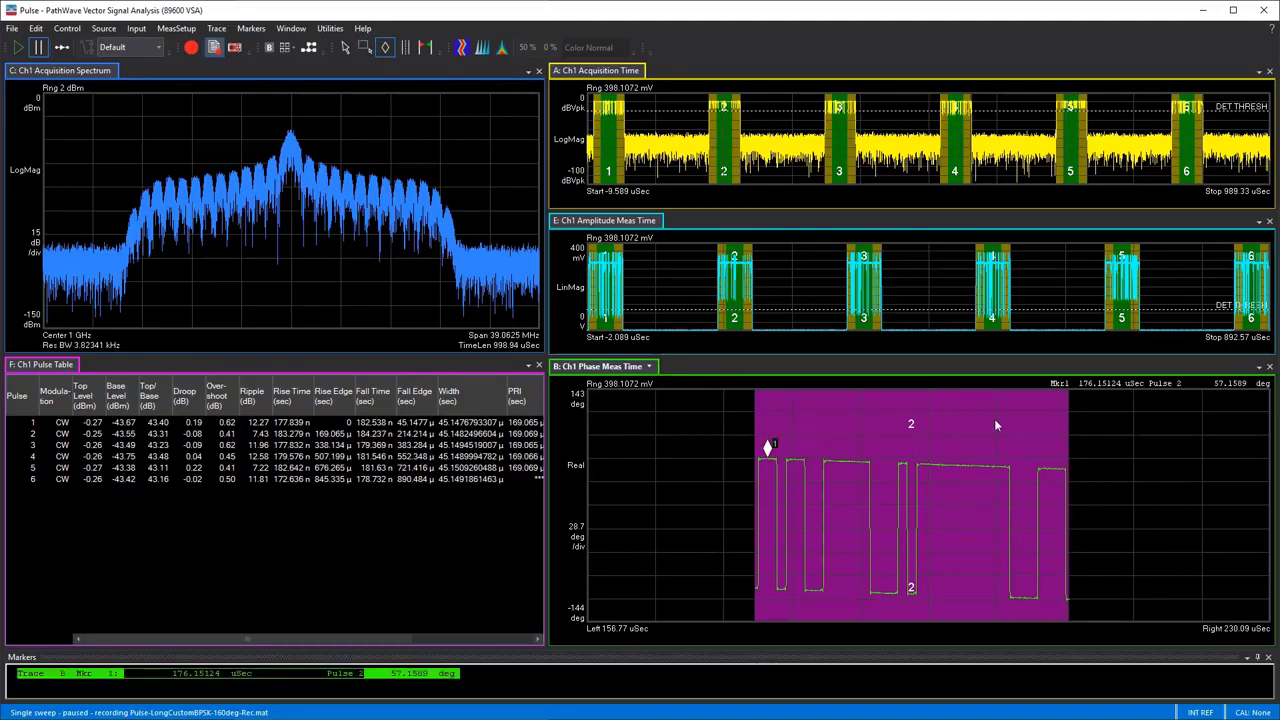
{"action": "mouse_move", "coordinate": [780, 452]}
{"action": "left_mouse_down"}
{"action": "mouse_move", "coordinate": [1052, 458]}
{"action": "mouse_move", "coordinate": [806, 441]}
{"action": "left_mouse_up"}
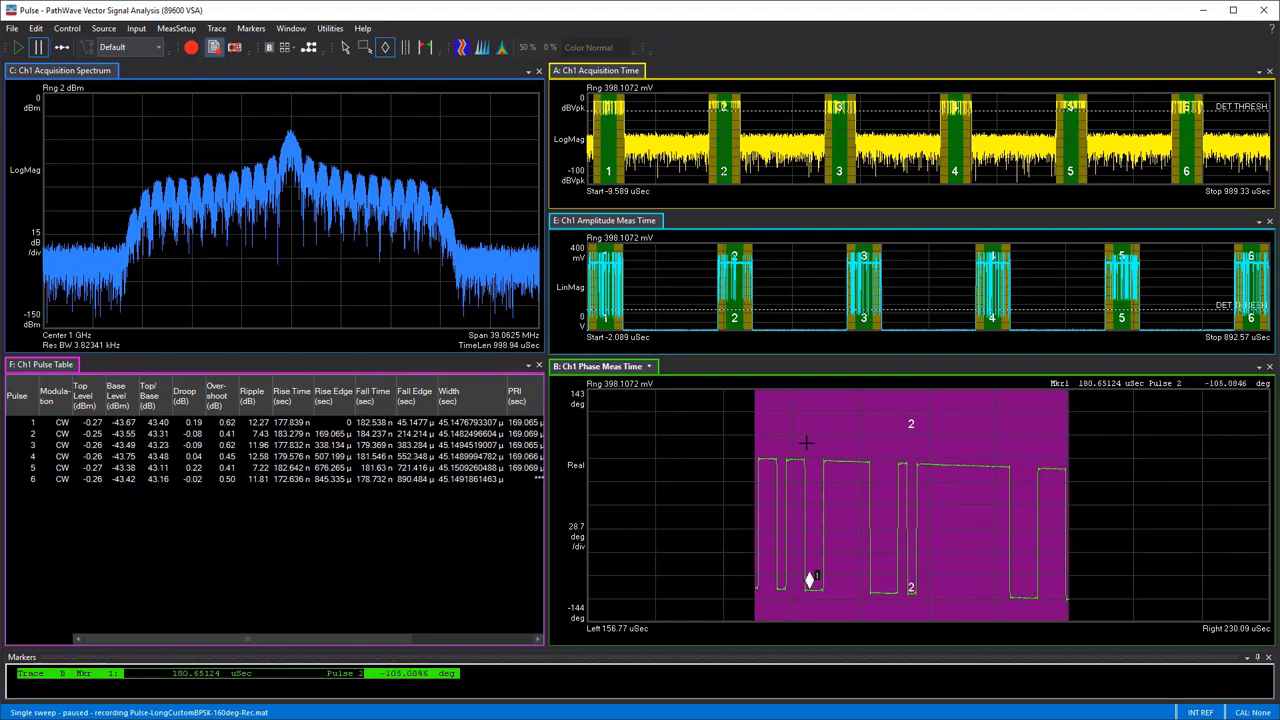
{"action": "right_click", "coordinate": [714, 459]}
{"action": "left_click", "coordinate": [668, 463]}
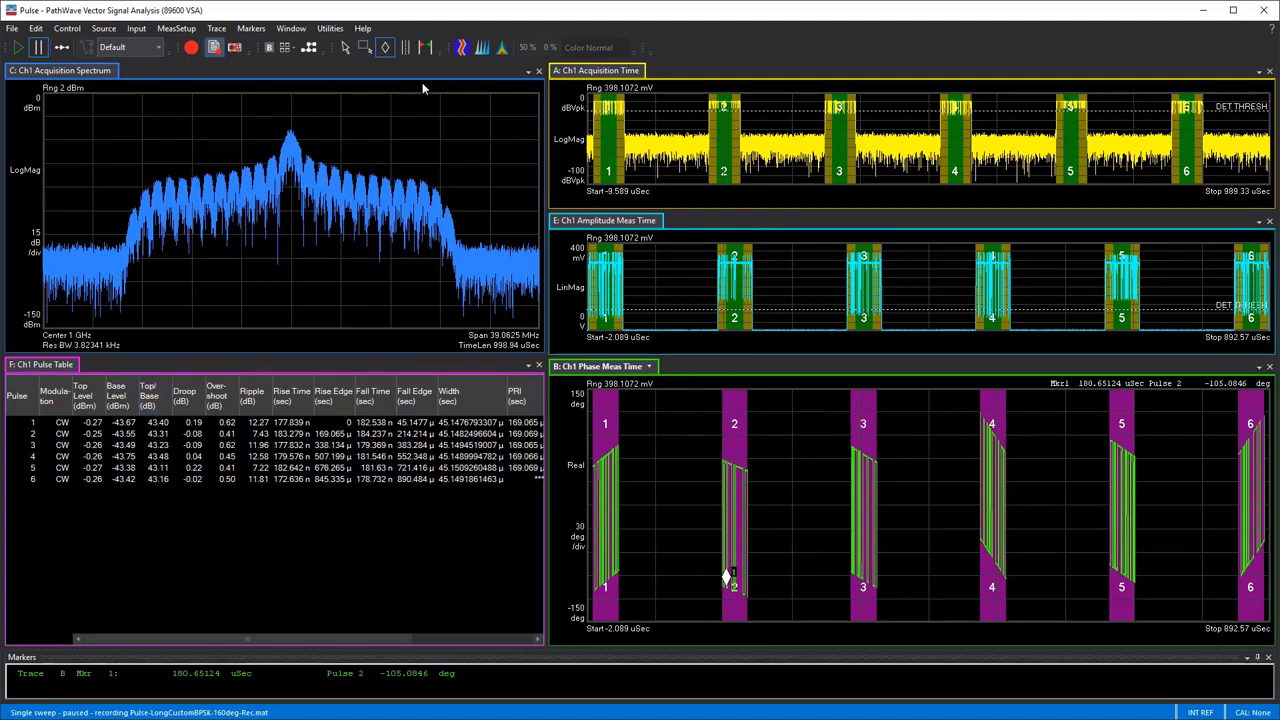
Enable Continuous Wave and BPSK in the pulse modulation analysis settings and rerun the measurement
{"action": "left_click", "coordinate": [178, 28]}
{"action": "left_click", "coordinate": [156, 172]}
{"action": "left_click", "coordinate": [952, 127]}
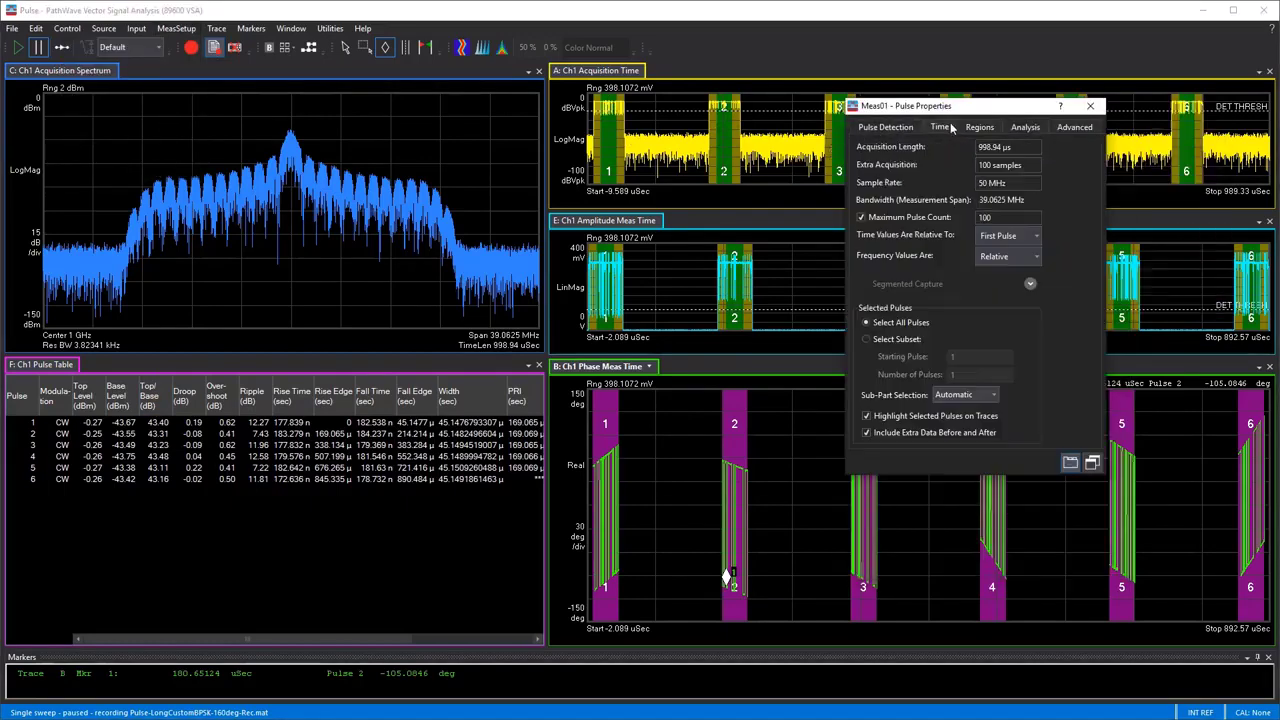
{"action": "left_click", "coordinate": [984, 127]}
{"action": "left_click", "coordinate": [1078, 127]}
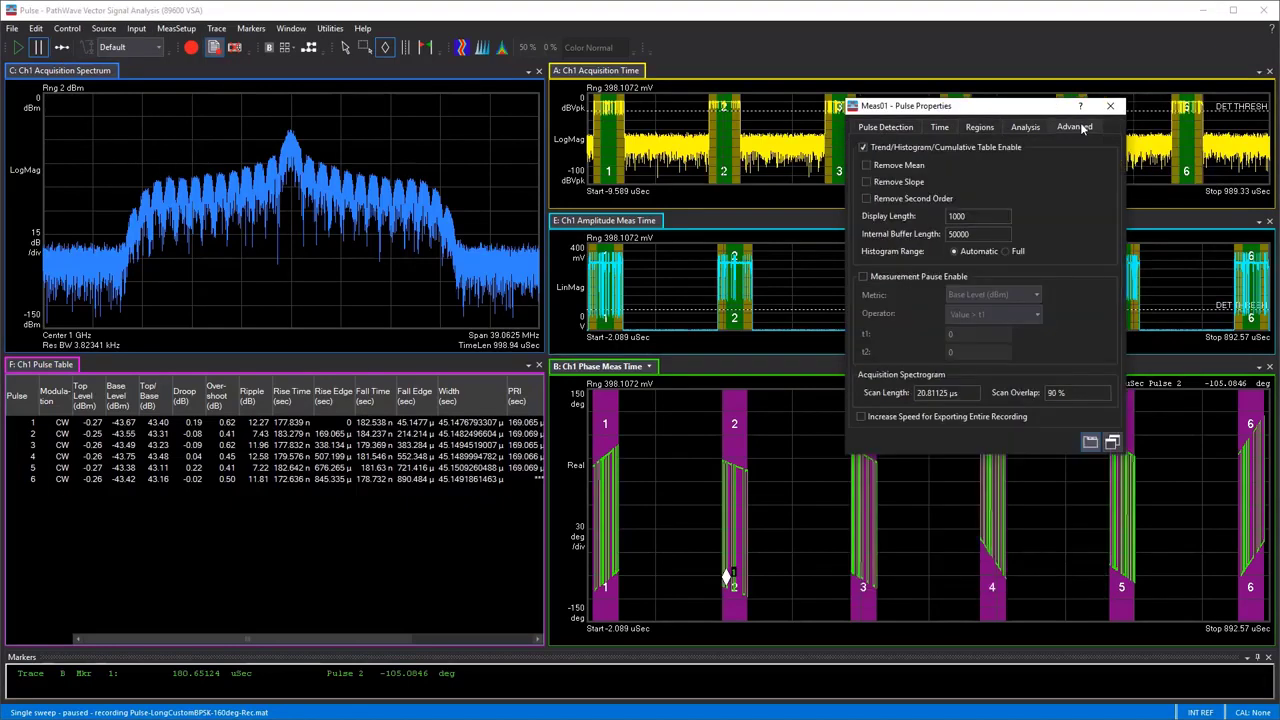
{"action": "left_click", "coordinate": [1026, 128]}
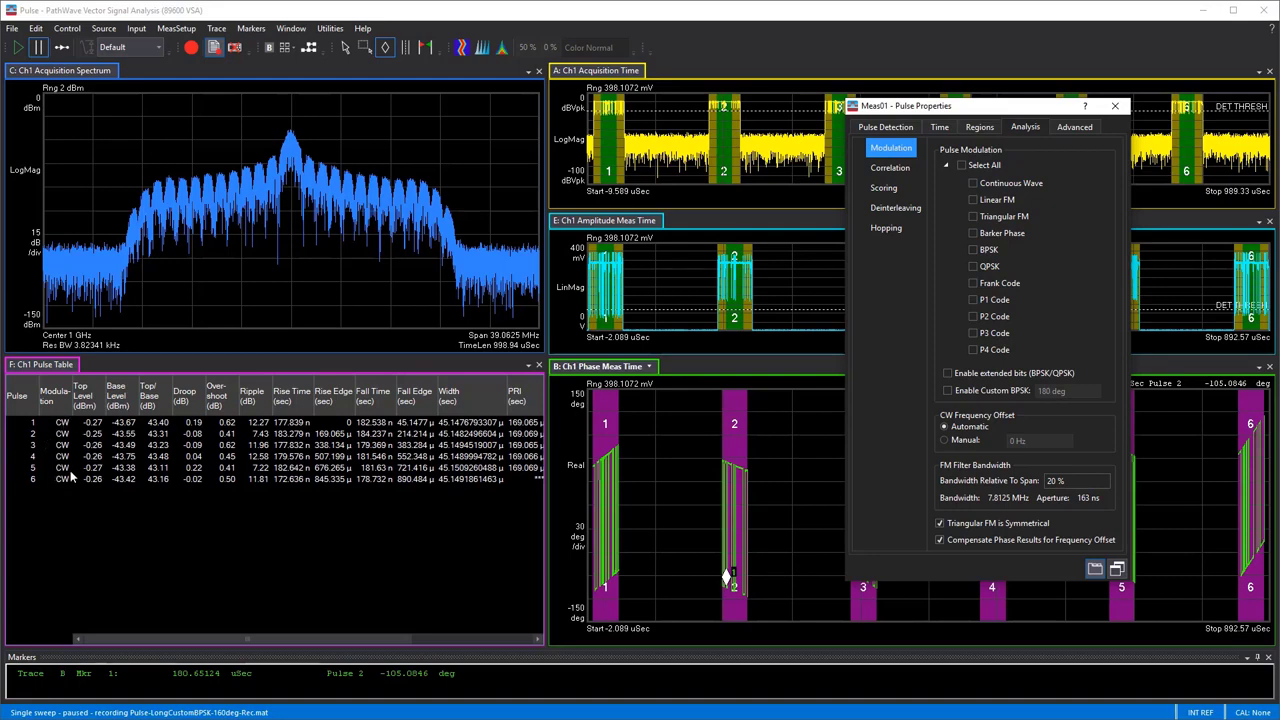
{"action": "left_click", "coordinate": [1000, 184]}
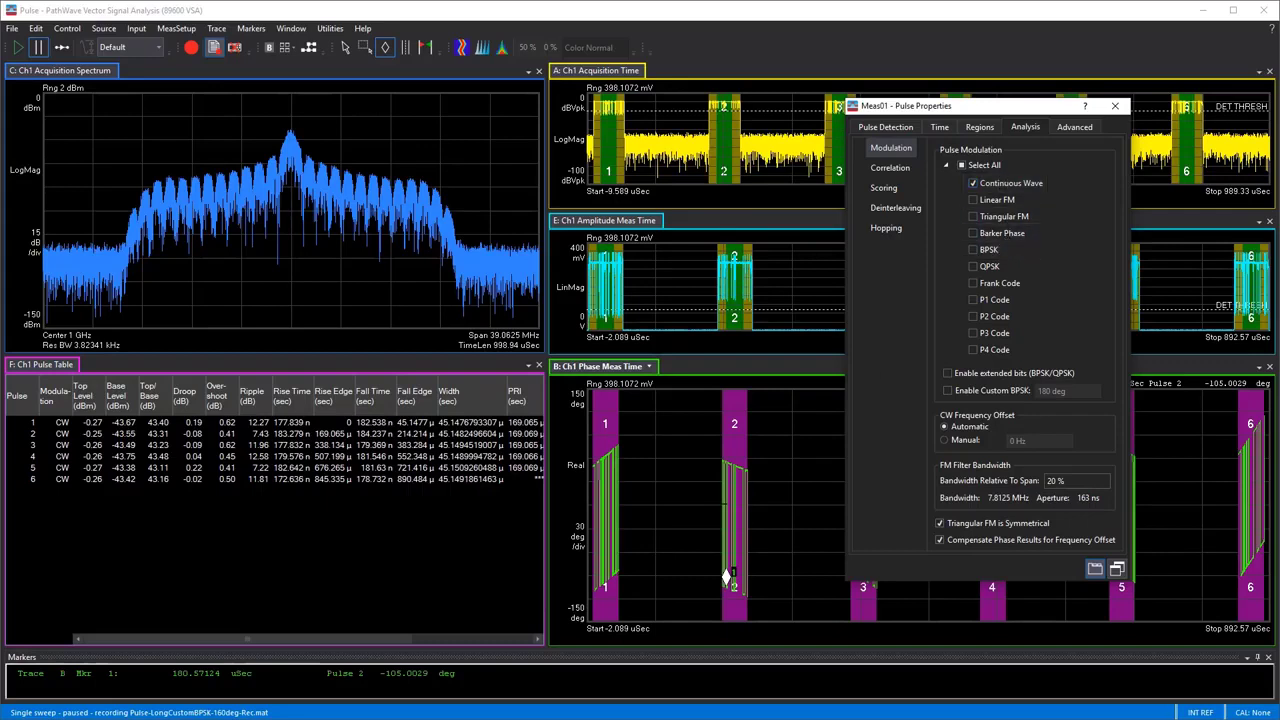
{"action": "left_click", "coordinate": [975, 250]}
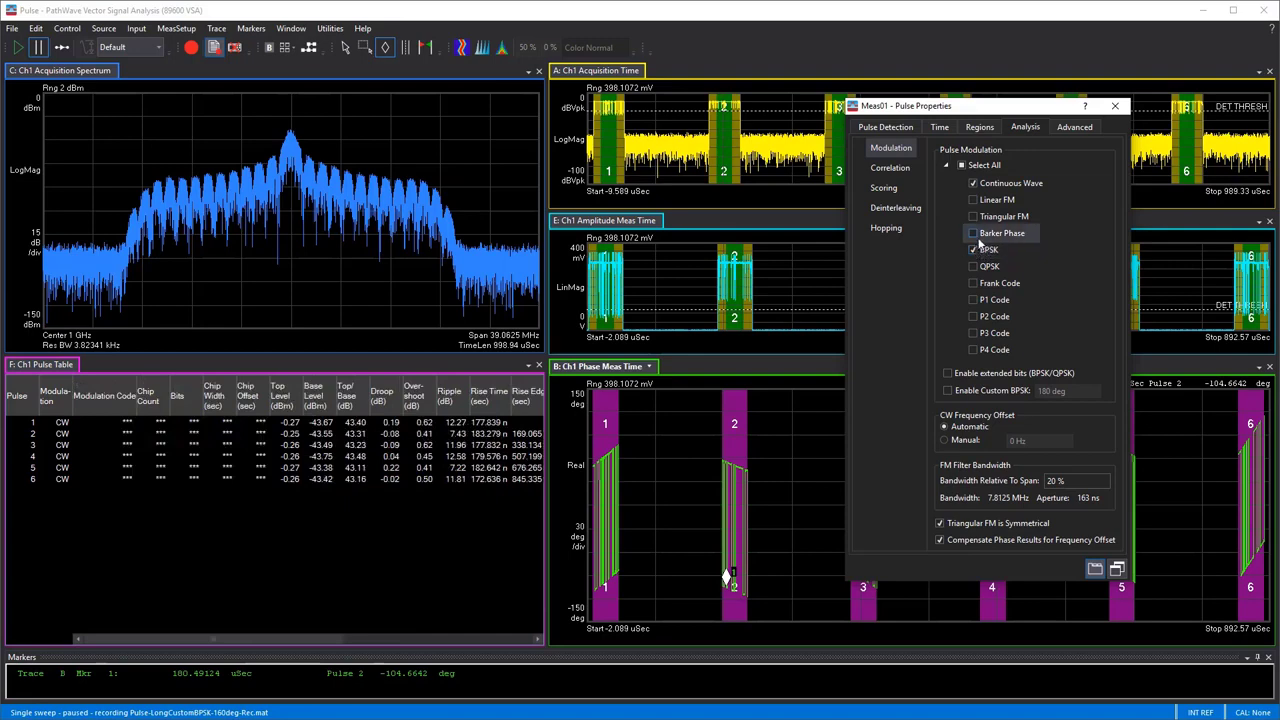
{"action": "left_click_drag", "start_coordinate": [1027, 112], "coordinate": [1102, 88]}
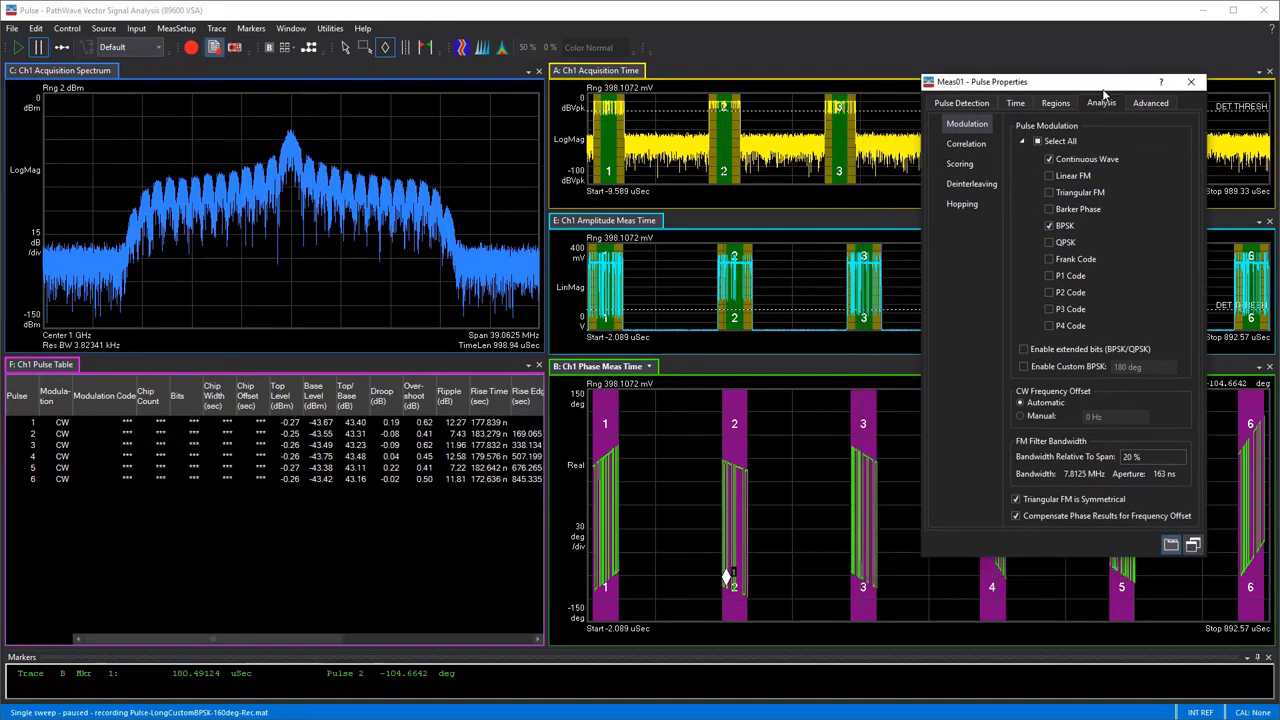
{"action": "left_click", "coordinate": [40, 48]}
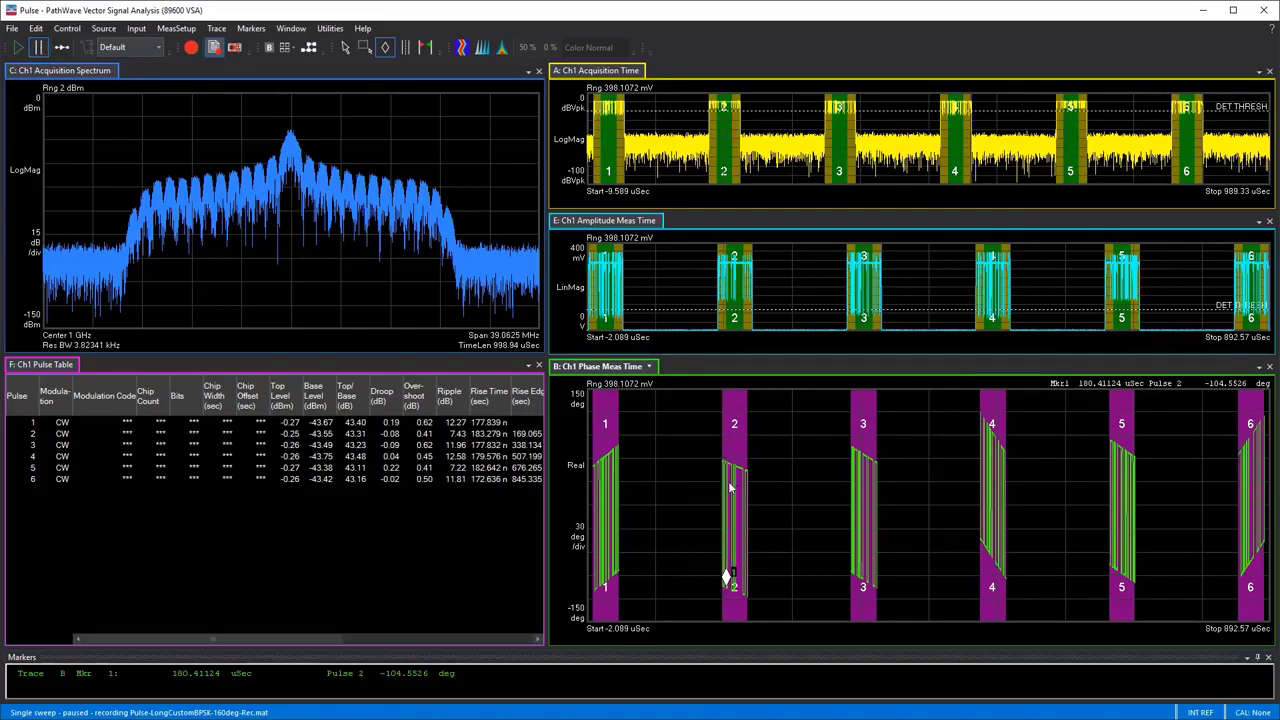
Enable Custom BPSK in the pulse modulation settings with a phase of 160 deg and rerun the measurement
{"action": "left_click", "coordinate": [174, 30]}
{"action": "left_click", "coordinate": [148, 176]}
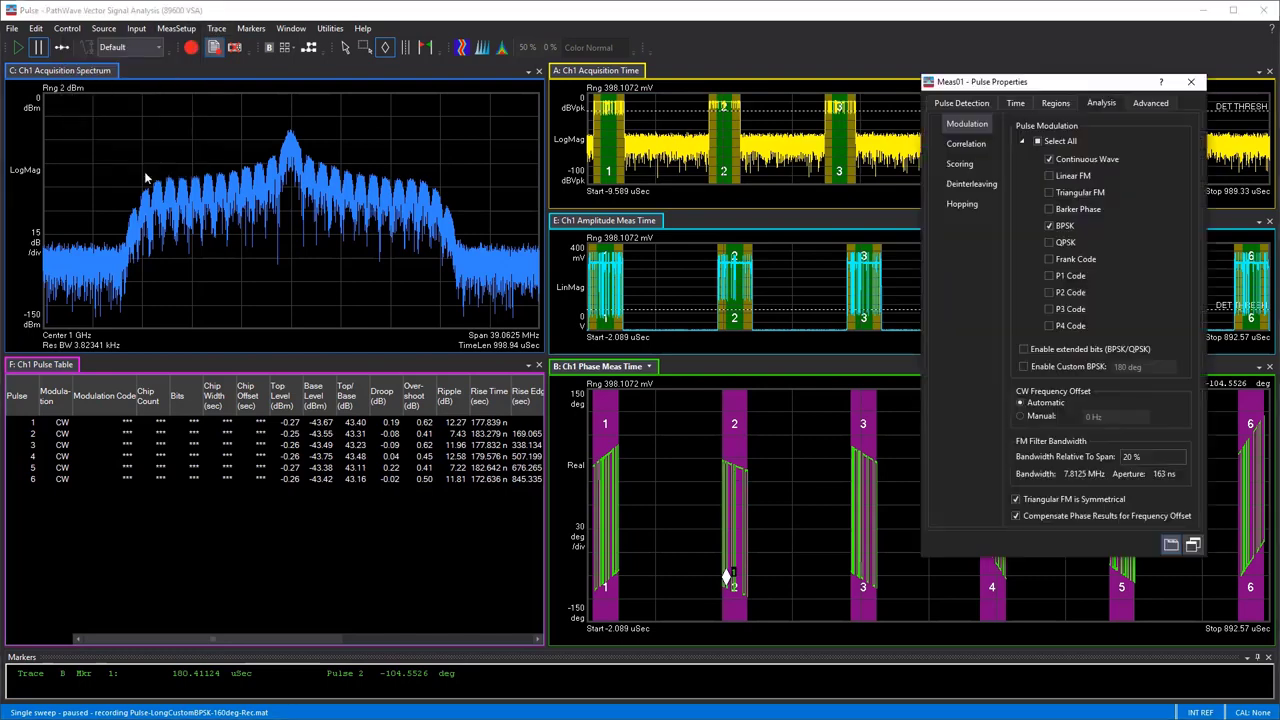
{"action": "left_click", "coordinate": [1092, 106]}
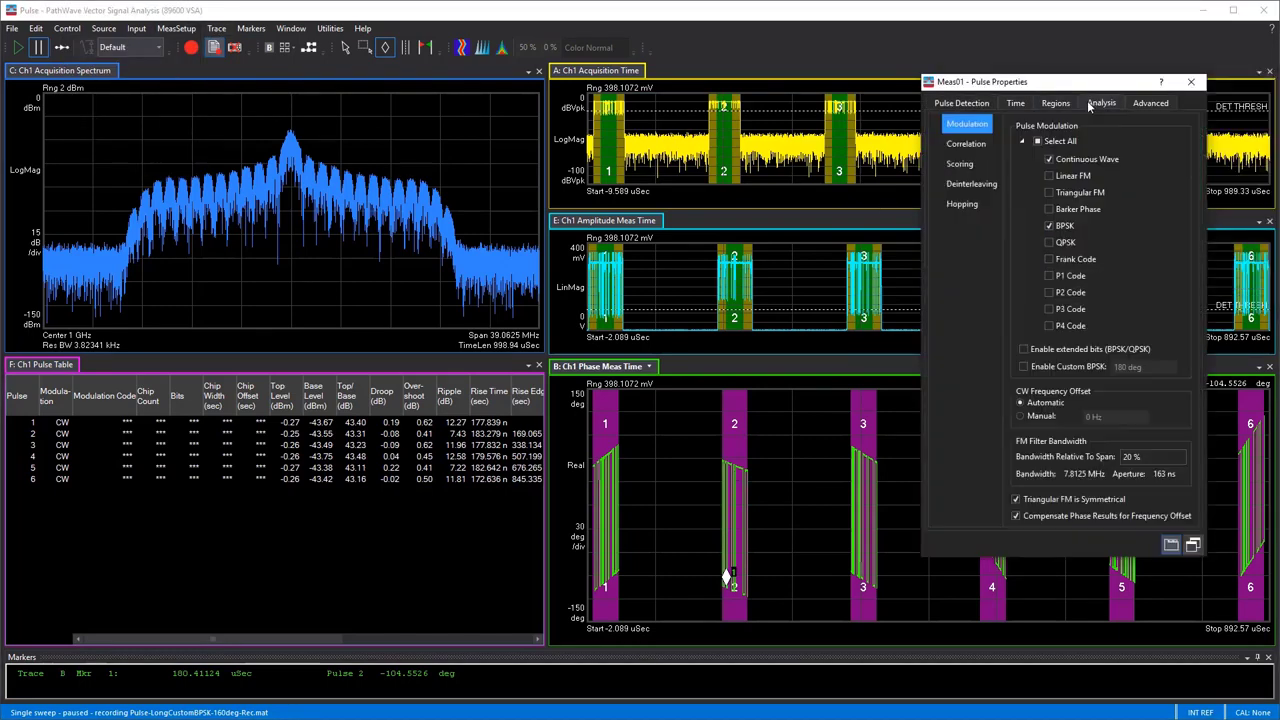
{"action": "left_click", "coordinate": [1024, 367]}
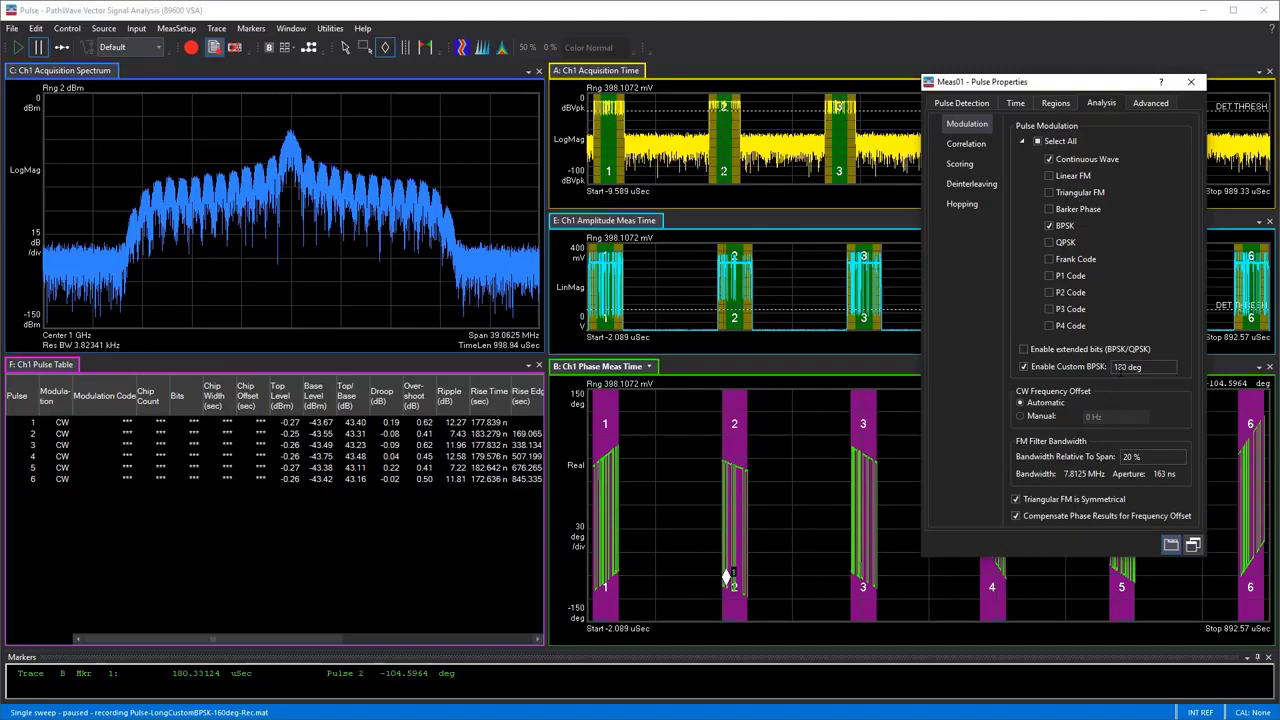
{"action": "left_click", "coordinate": [1121, 370]}
{"action": "type", "text": "160"}
{"action": "key", "text": "Return"}
{"action": "left_click", "coordinate": [40, 51]}
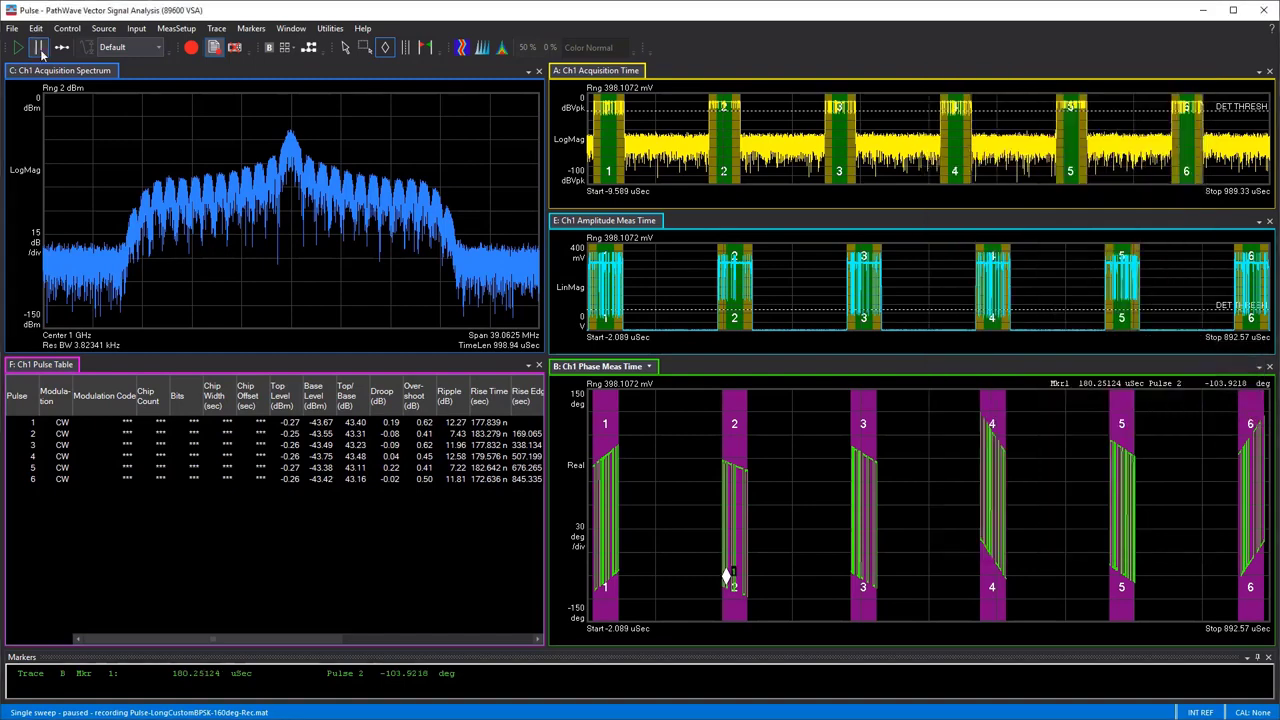
{"action": "left_click", "coordinate": [41, 54]}
Enable extended bits for BPSK/QPSK in the pulse modulation analysis settings
{"action": "left_click", "coordinate": [155, 30]}
{"action": "left_click", "coordinate": [156, 173]}
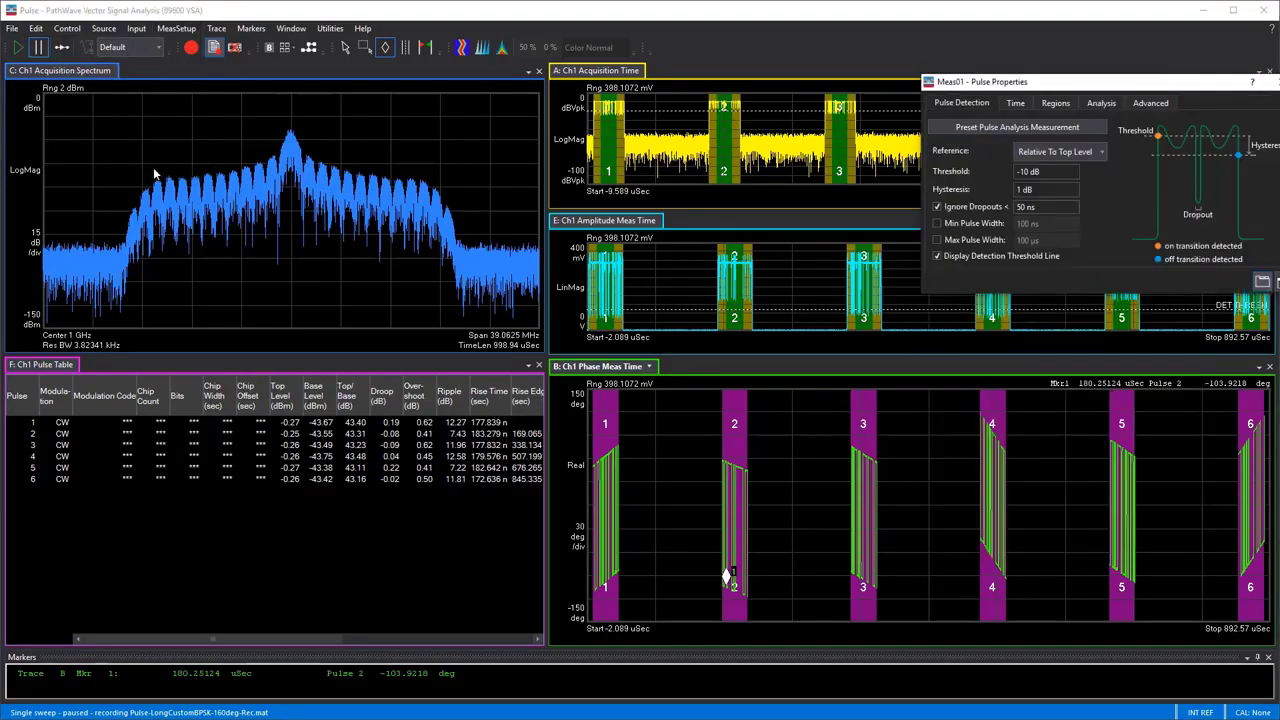
{"action": "left_click", "coordinate": [1017, 104]}
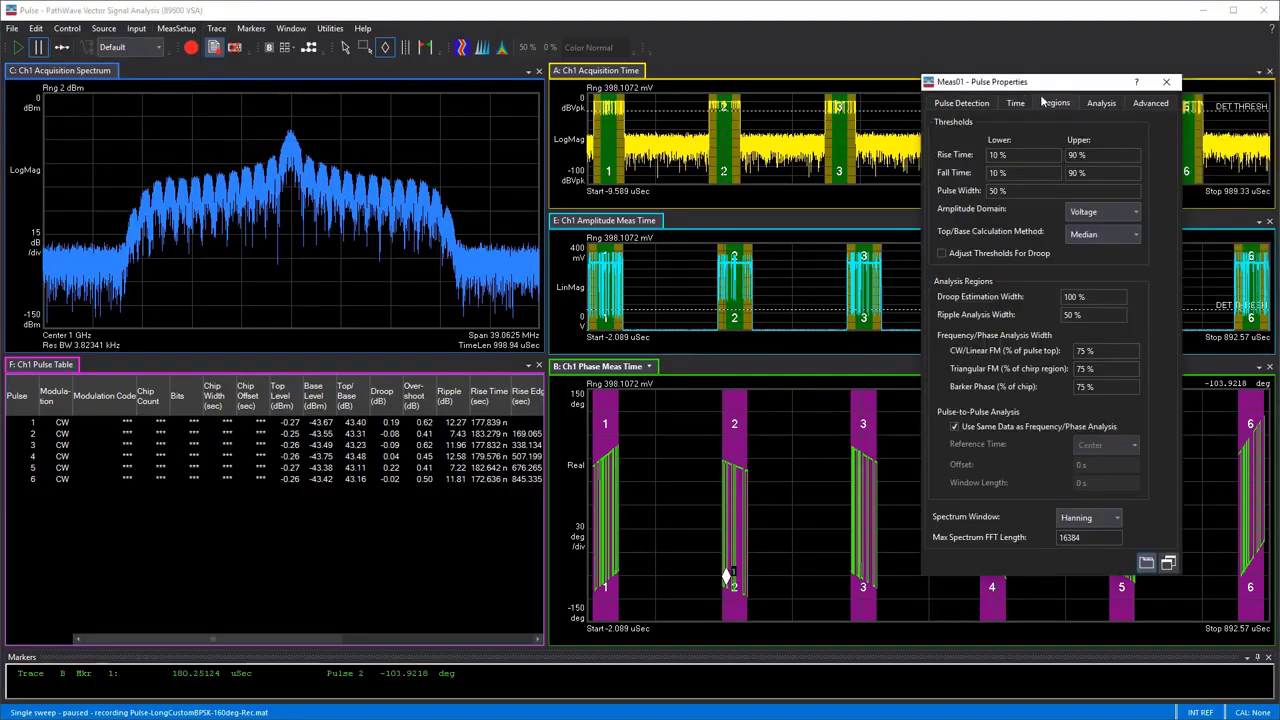
{"action": "left_click", "coordinate": [1097, 104]}
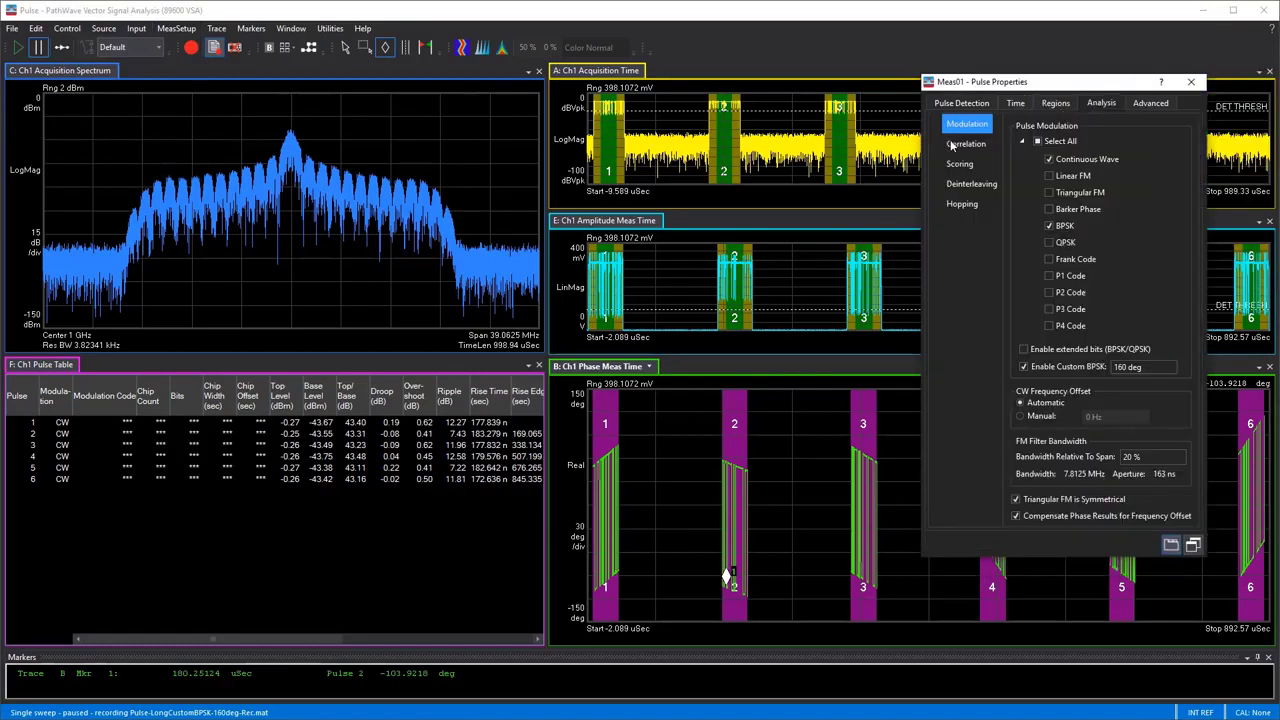
{"action": "left_click", "coordinate": [1059, 352]}
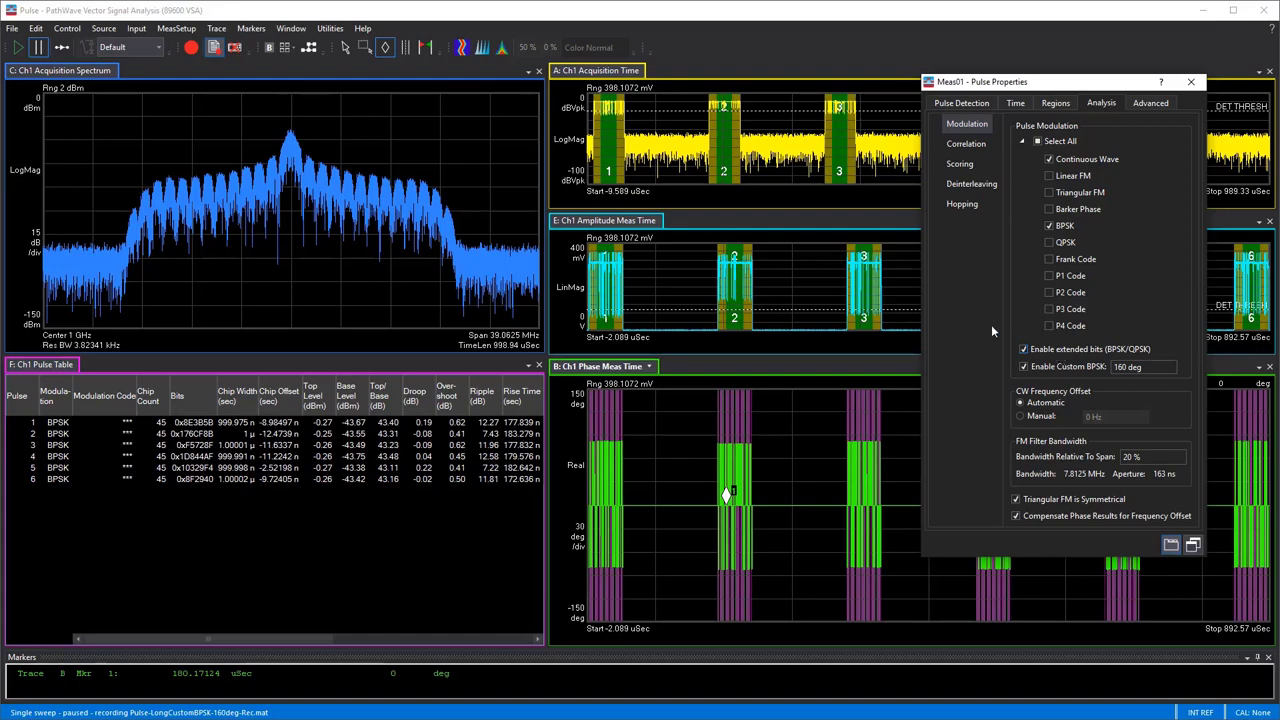
Scale the X axis of the Phase Meas Time trace to pulse 2 to inspect its chips
{"action": "left_click", "coordinate": [364, 50]}
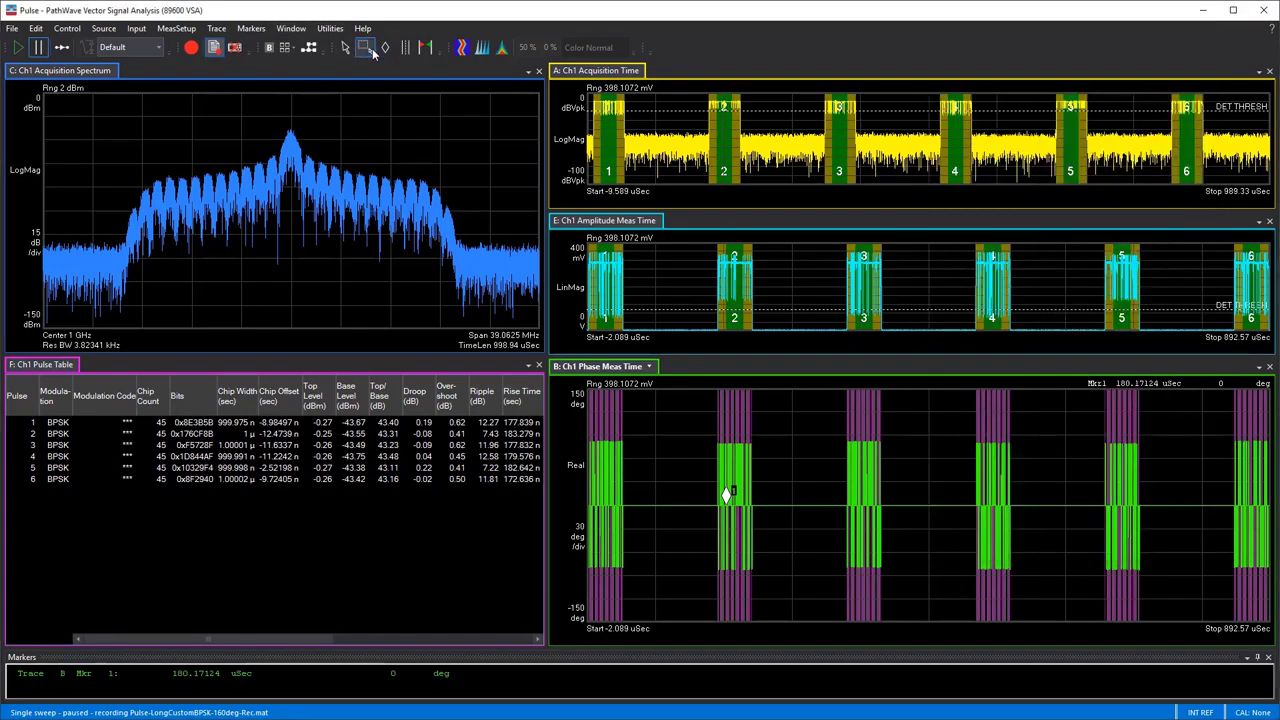
{"action": "mouse_move", "coordinate": [701, 392]}
{"action": "left_mouse_down"}
{"action": "mouse_move", "coordinate": [726, 441]}
{"action": "mouse_move", "coordinate": [748, 608]}
{"action": "mouse_move", "coordinate": [770, 648]}
{"action": "left_mouse_up"}
{"action": "left_click", "coordinate": [750, 662]}
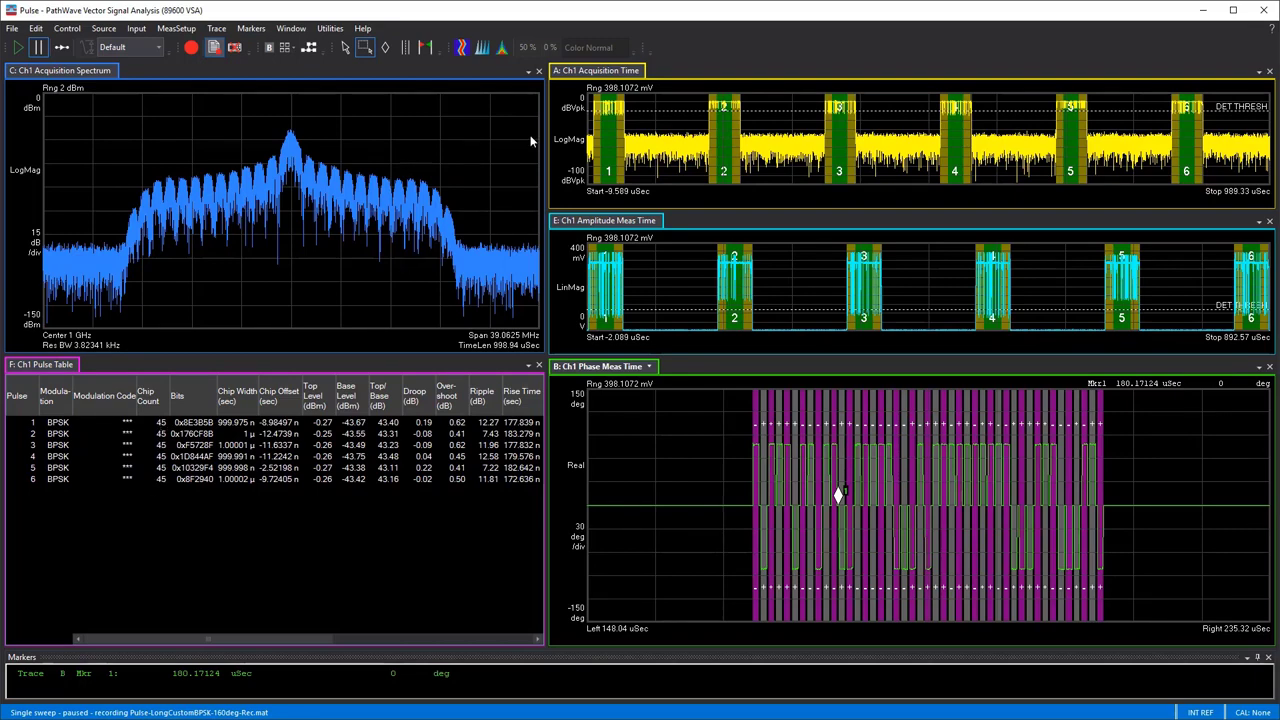
Replace the Acquisition Time data in trace A with the Demod Bits result table
{"action": "left_click", "coordinate": [649, 72]}
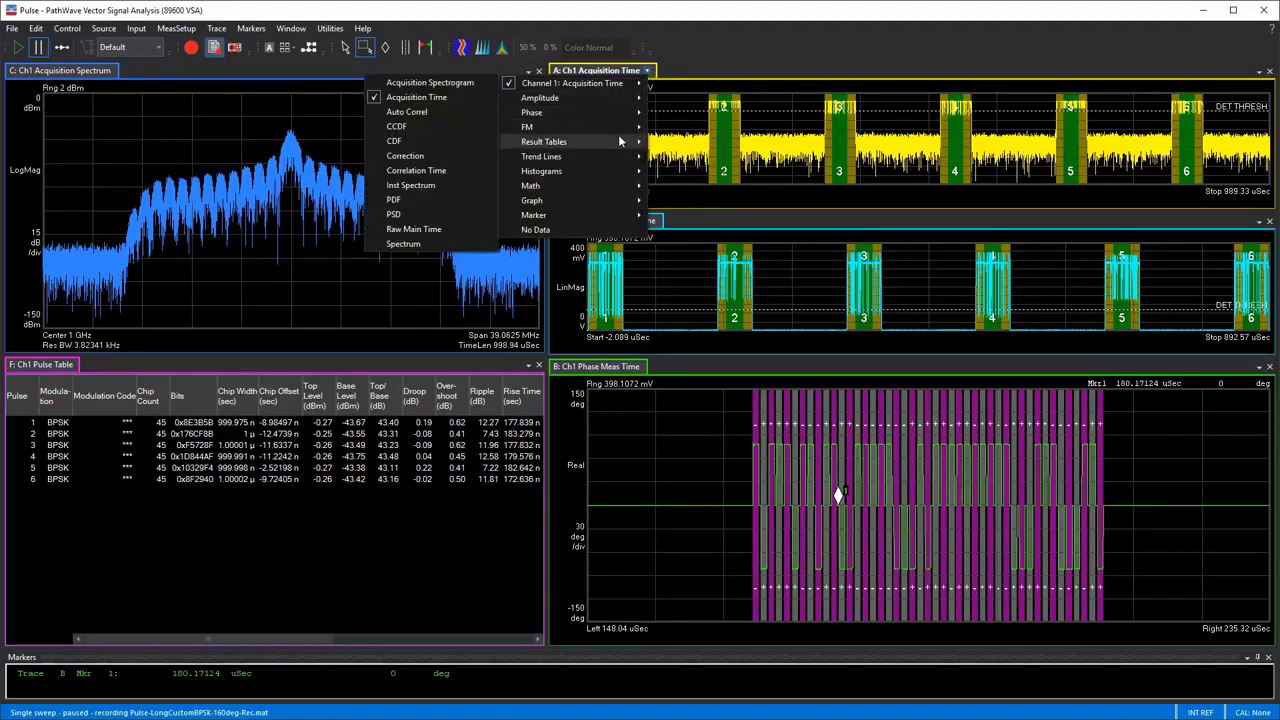
{"action": "mouse_move", "coordinate": [619, 142]}
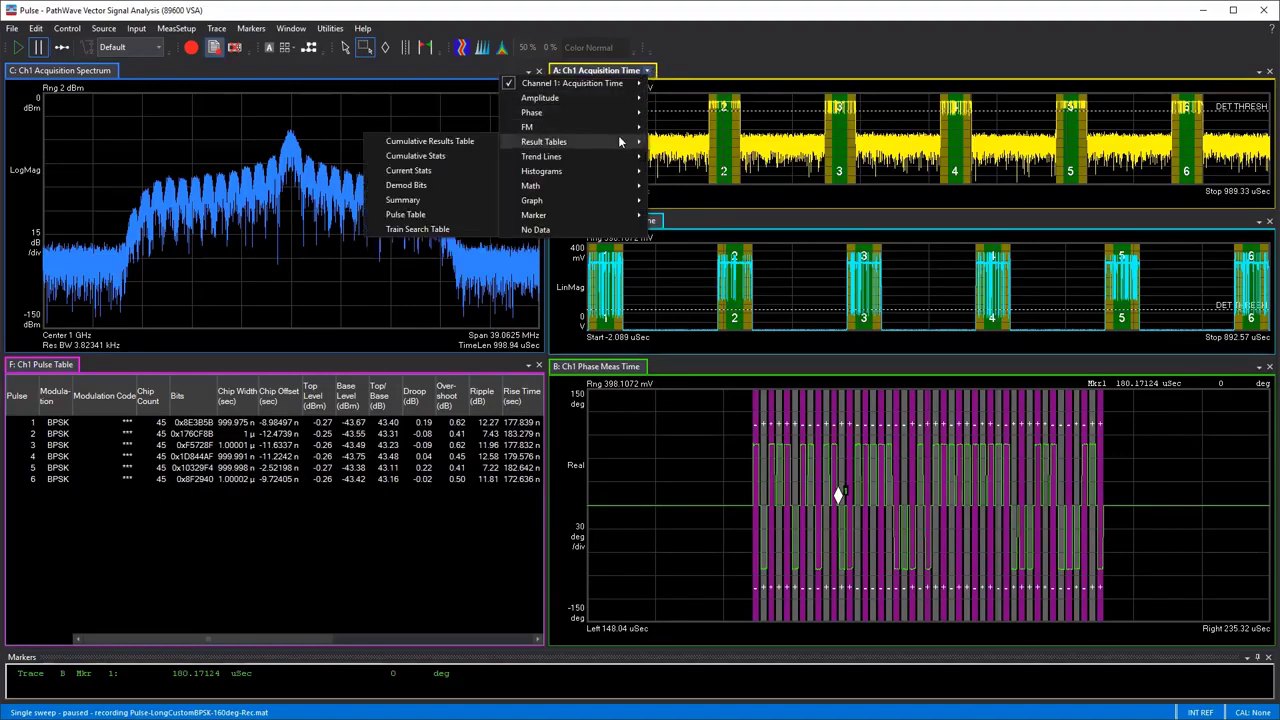
{"action": "left_click", "coordinate": [422, 187]}
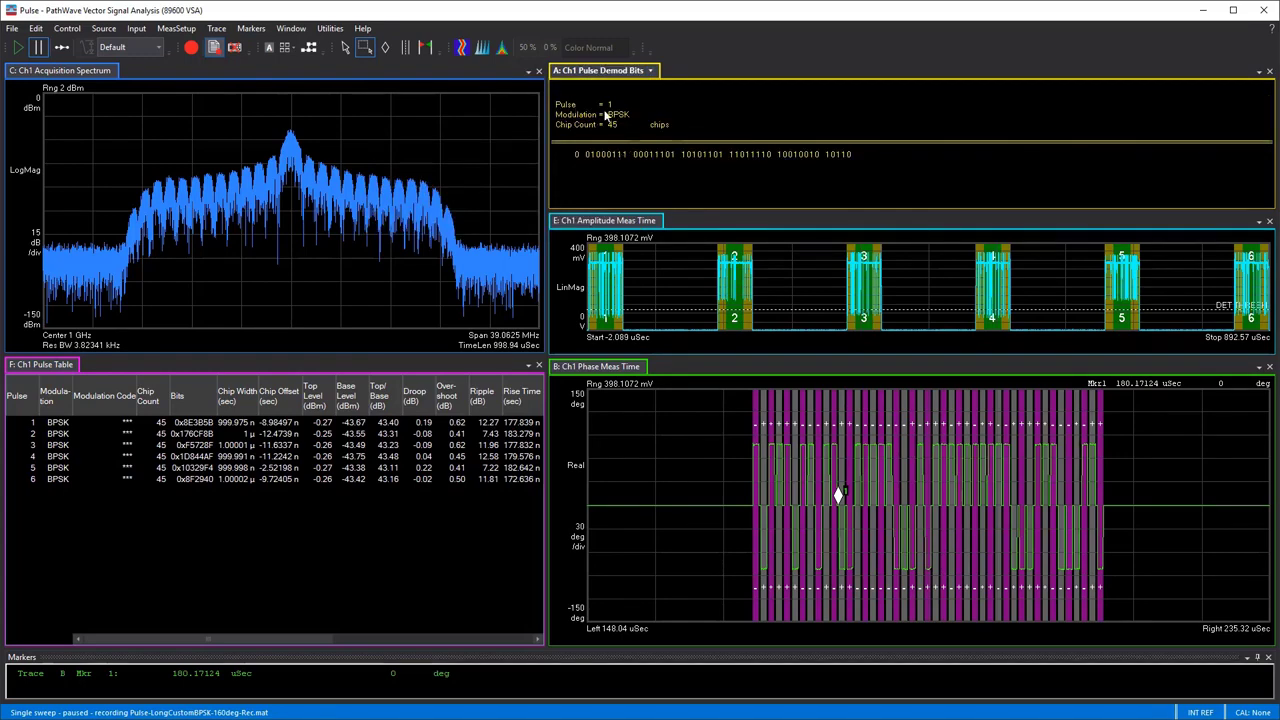
Return the Phase Meas Time trace to its full range and scale its X axis to pulse 1
{"action": "right_click", "coordinate": [636, 420]}
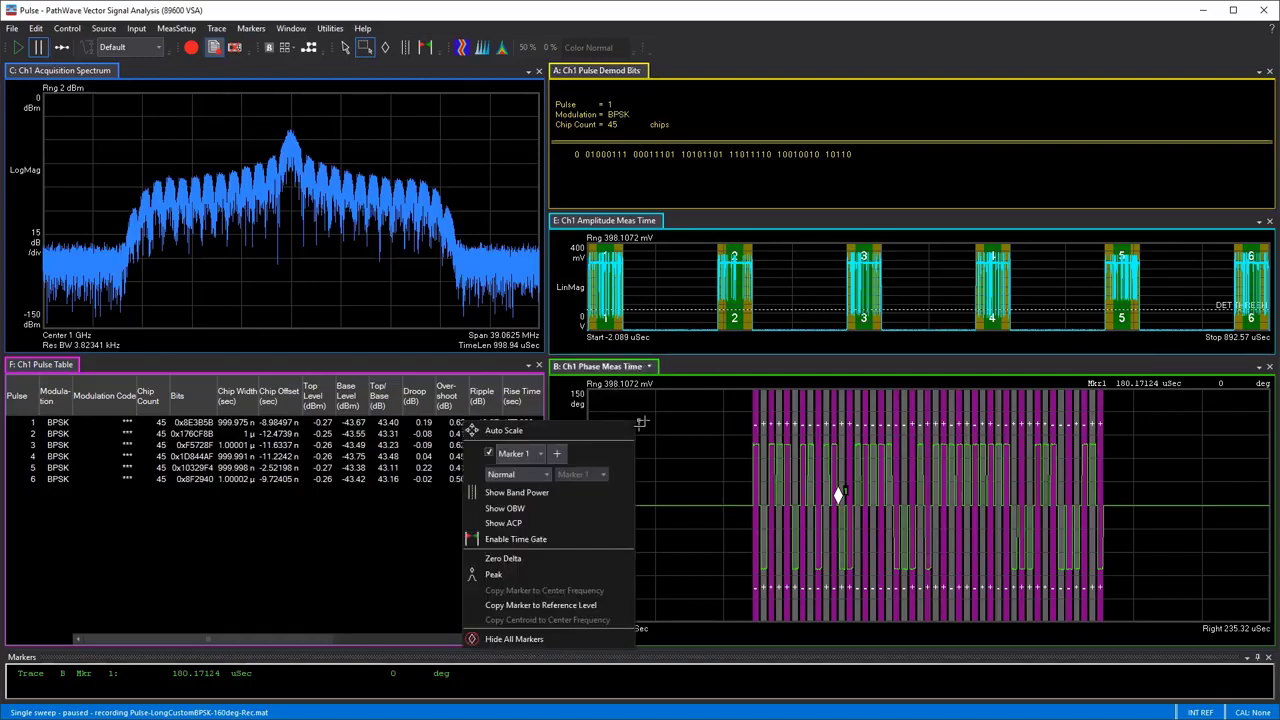
{"action": "left_click", "coordinate": [624, 426]}
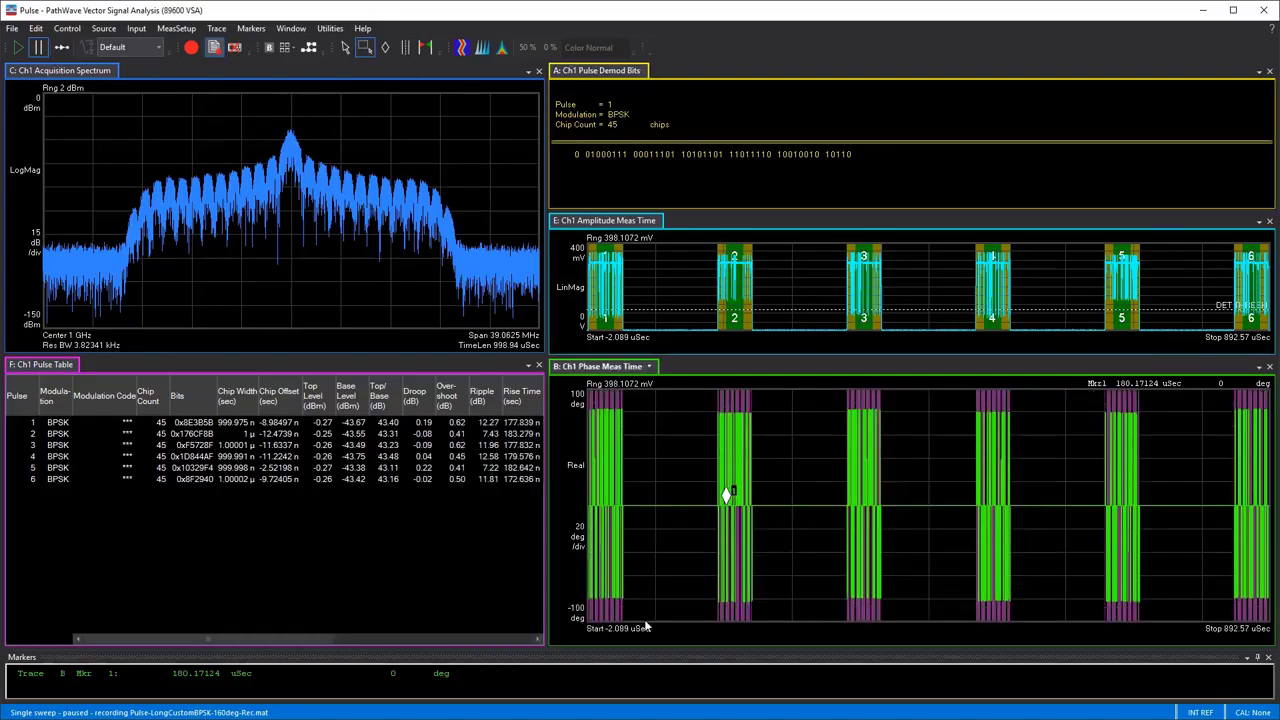
{"action": "mouse_move", "coordinate": [641, 621]}
{"action": "left_mouse_down"}
{"action": "mouse_move", "coordinate": [565, 439]}
{"action": "mouse_move", "coordinate": [564, 378]}
{"action": "left_mouse_up"}
{"action": "left_click", "coordinate": [508, 386]}
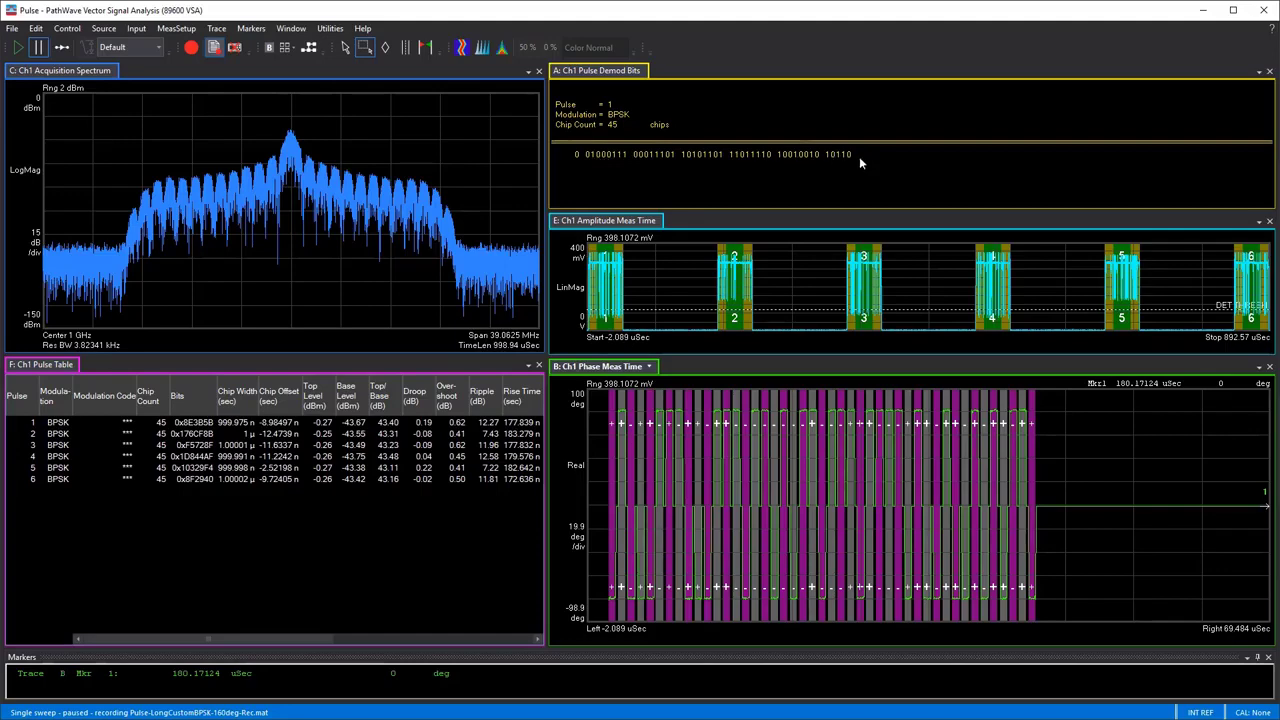
Place markers on chip 1 of the demod bits and on the matching chip of the phase trace, and couple the markers
{"action": "left_click", "coordinate": [385, 47]}
{"action": "left_click", "coordinate": [592, 155]}
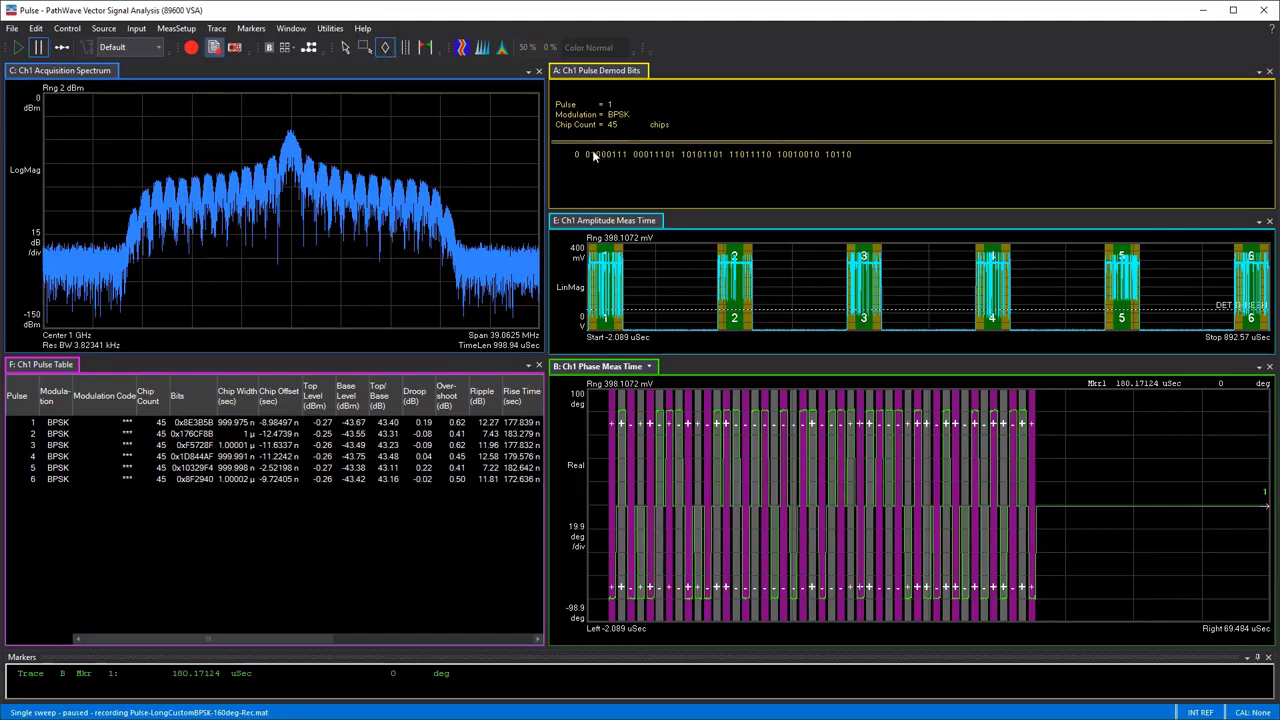
{"action": "left_click", "coordinate": [620, 510]}
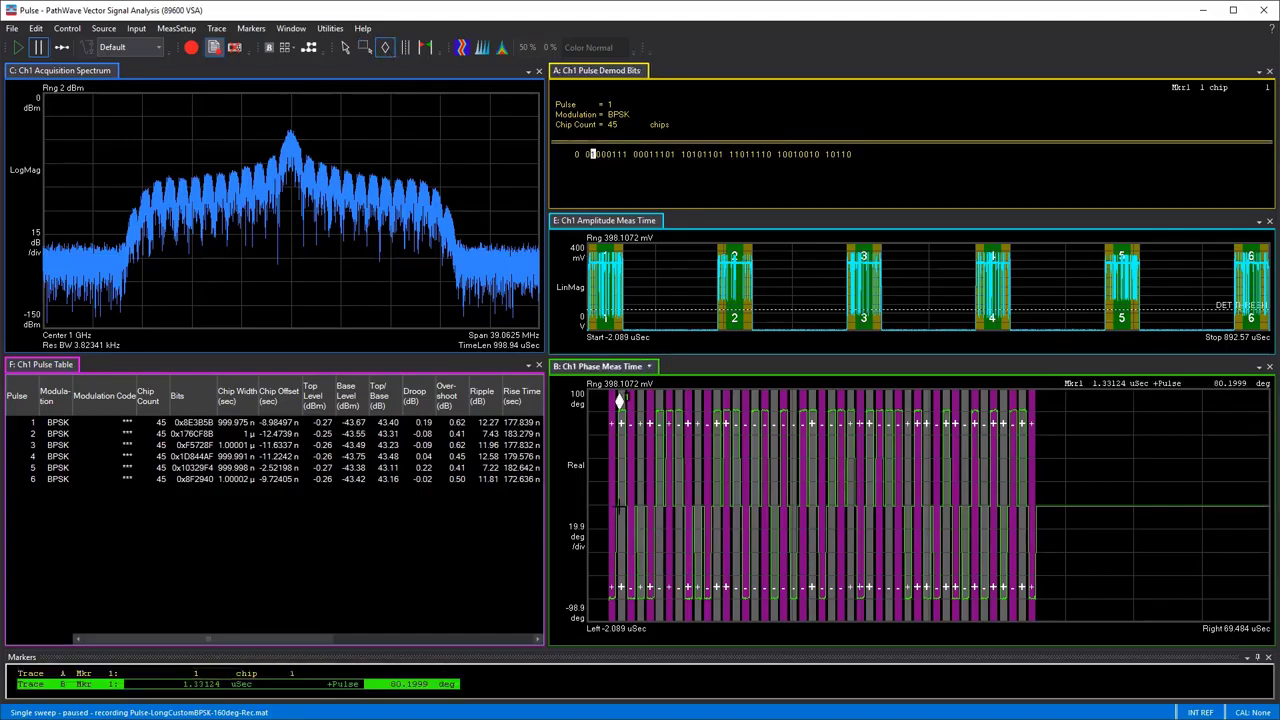
{"action": "left_click", "coordinate": [250, 30]}
{"action": "left_click", "coordinate": [232, 64]}
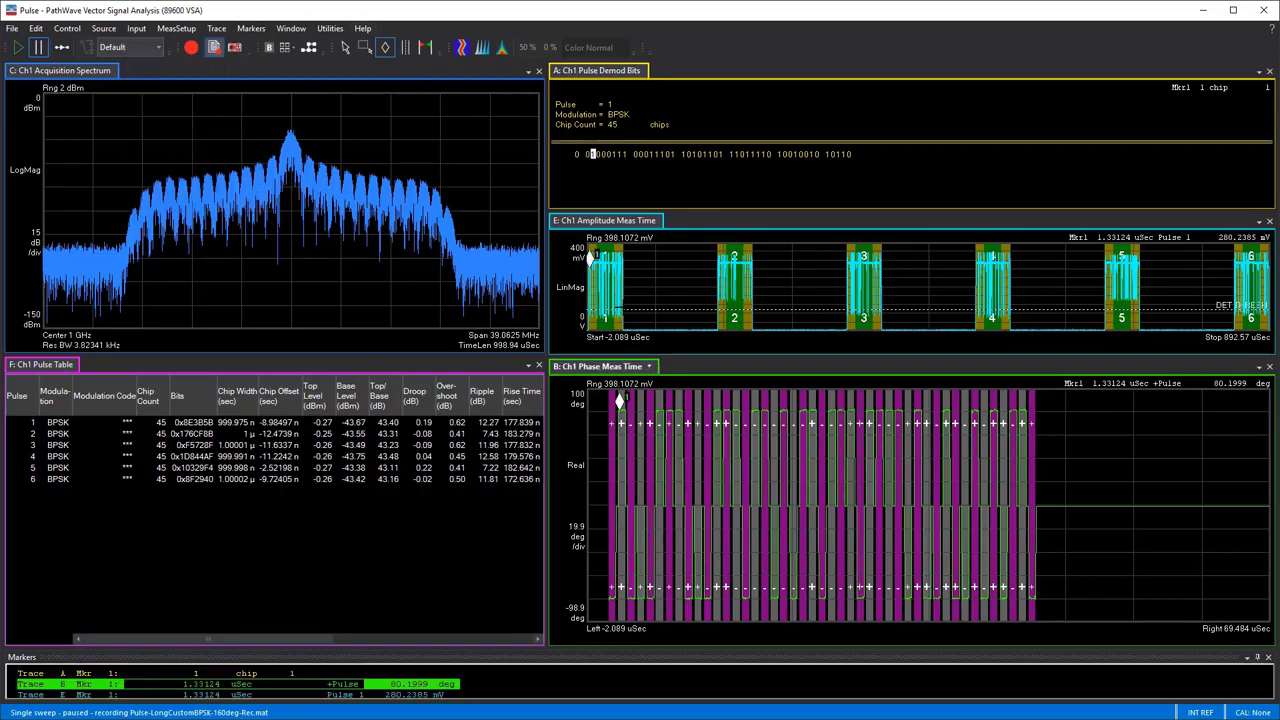
Compare phase and bits by moving the phase marker to about 3.57 µs and the demod bits marker to chips 12 and 23
{"action": "left_click_drag", "start_coordinate": [620, 403], "coordinate": [640, 401]}
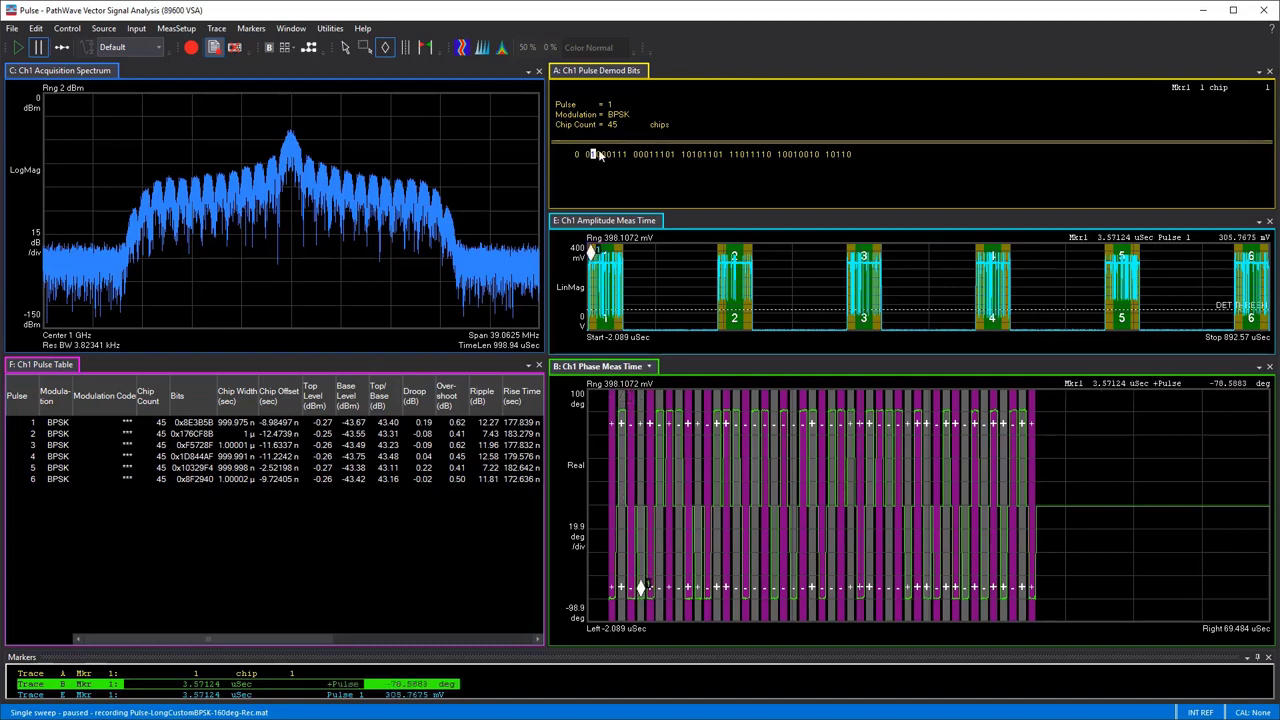
{"action": "left_click", "coordinate": [600, 157]}
{"action": "left_click", "coordinate": [610, 155]}
{"action": "left_click", "coordinate": [657, 155]}
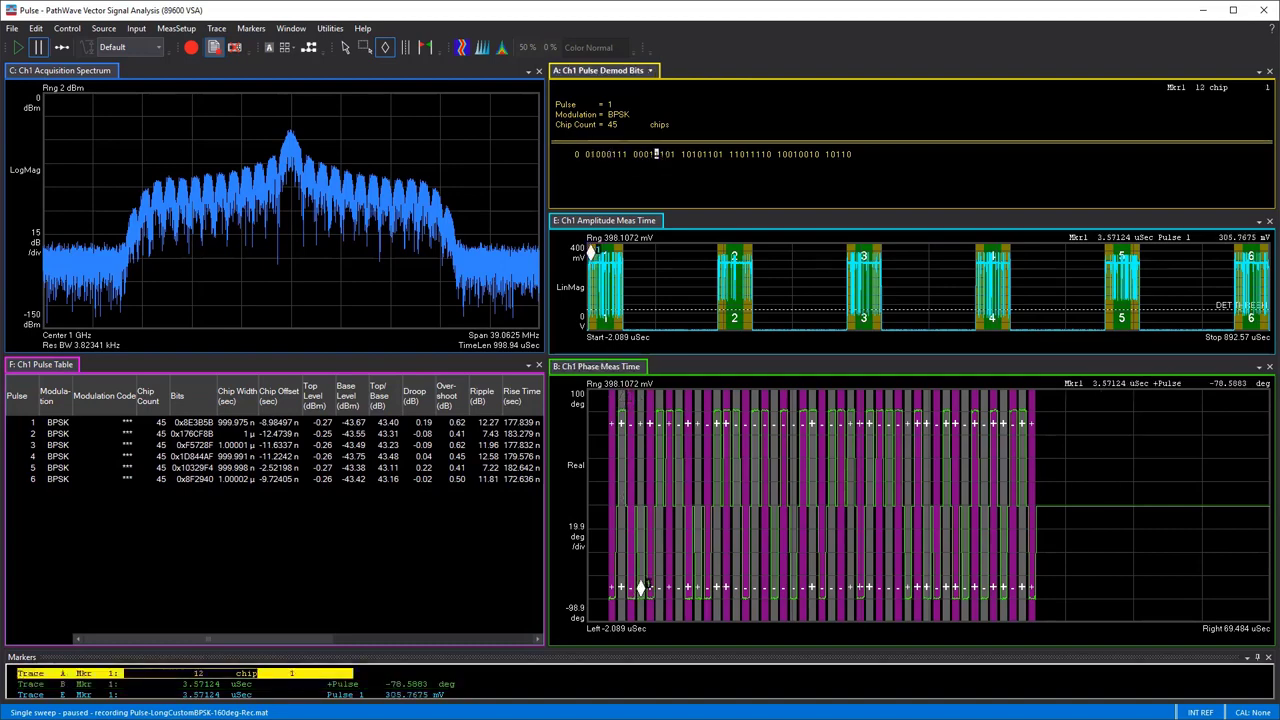
{"action": "left_click_drag", "start_coordinate": [694, 157], "coordinate": [716, 156]}
{"action": "left_click", "coordinate": [720, 155]}
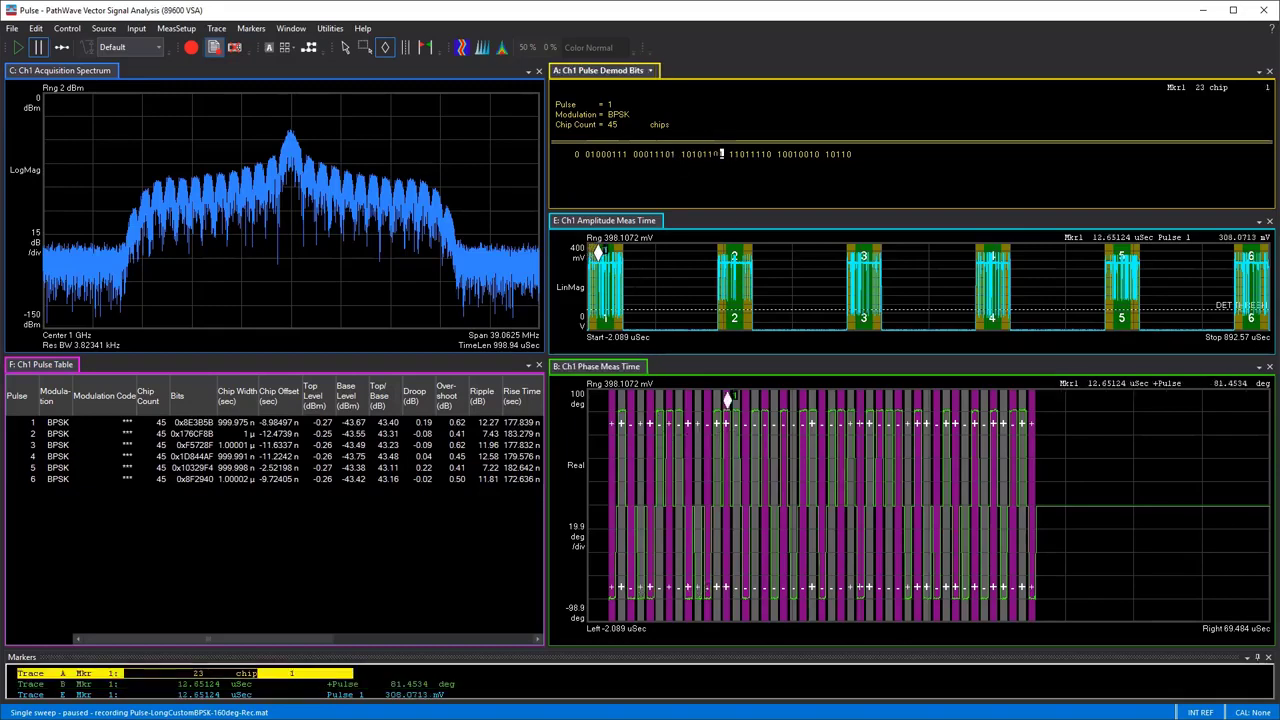
Trace the chips of pulse 1 with the phase marker, going past the pulse's end and back to its first chip
{"action": "left_click", "coordinate": [267, 48]}
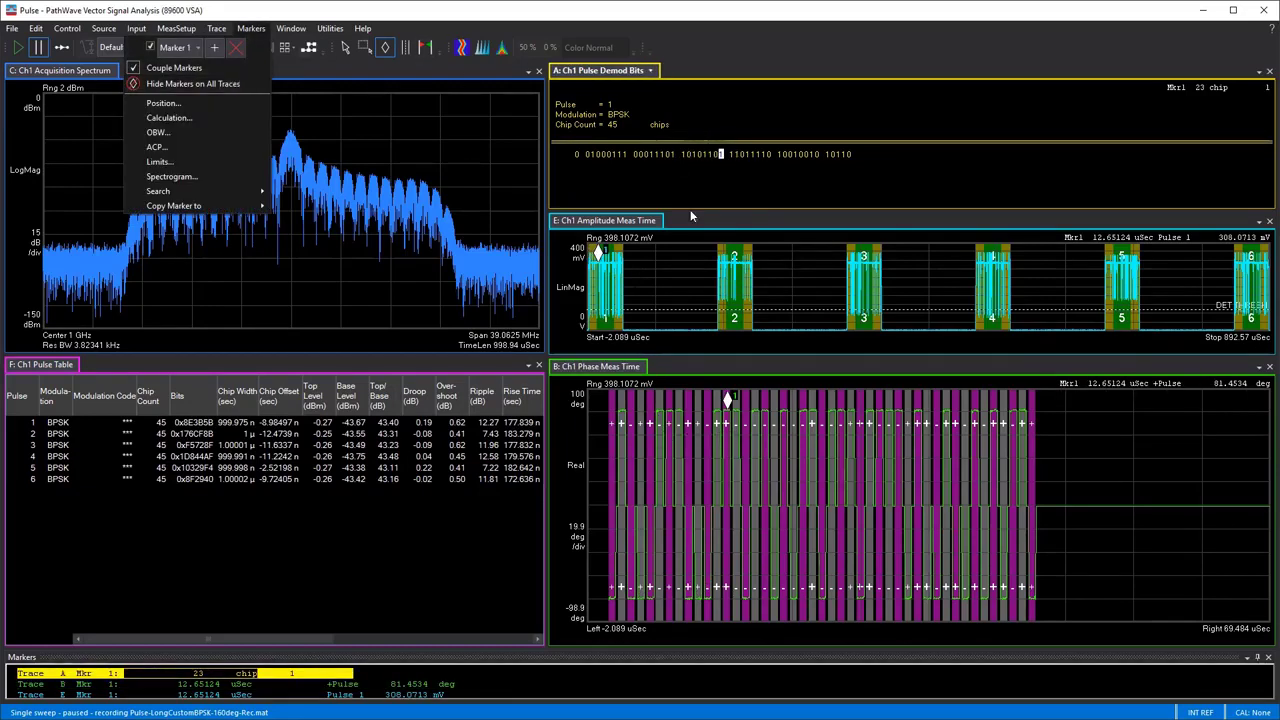
{"action": "left_click", "coordinate": [729, 399]}
{"action": "left_click_drag", "start_coordinate": [729, 402], "coordinate": [1052, 402]}
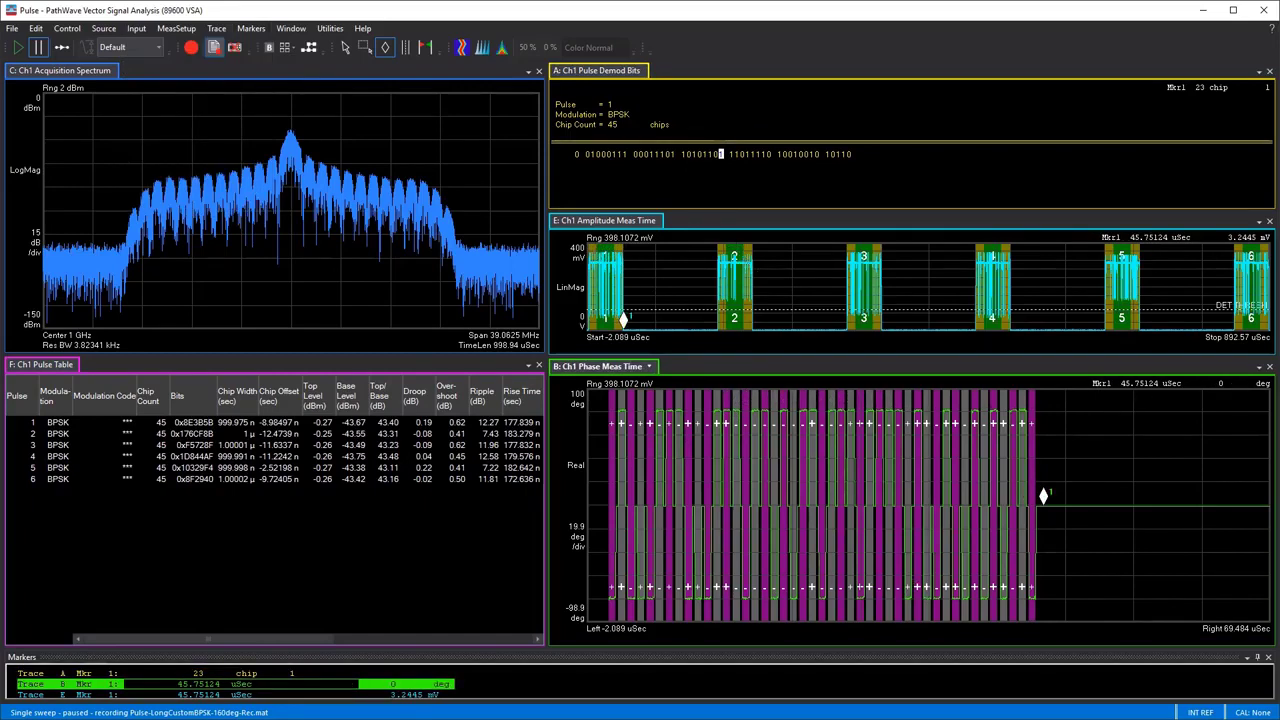
{"action": "mouse_move", "coordinate": [1045, 495]}
{"action": "left_mouse_down"}
{"action": "mouse_move", "coordinate": [655, 485]}
{"action": "mouse_move", "coordinate": [626, 494]}
{"action": "mouse_move", "coordinate": [612, 587]}
{"action": "left_mouse_up"}
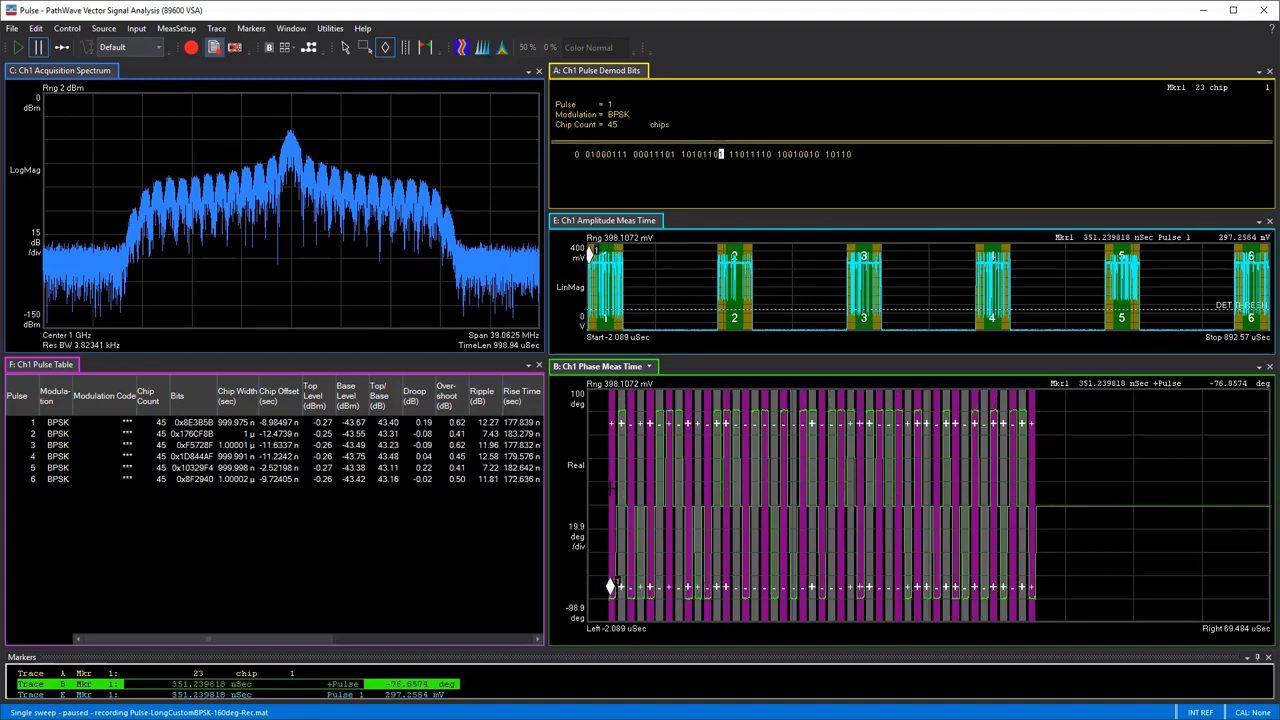
Select all pulse modulation types in the pulse modulation analysis settings
{"action": "left_click", "coordinate": [176, 28]}
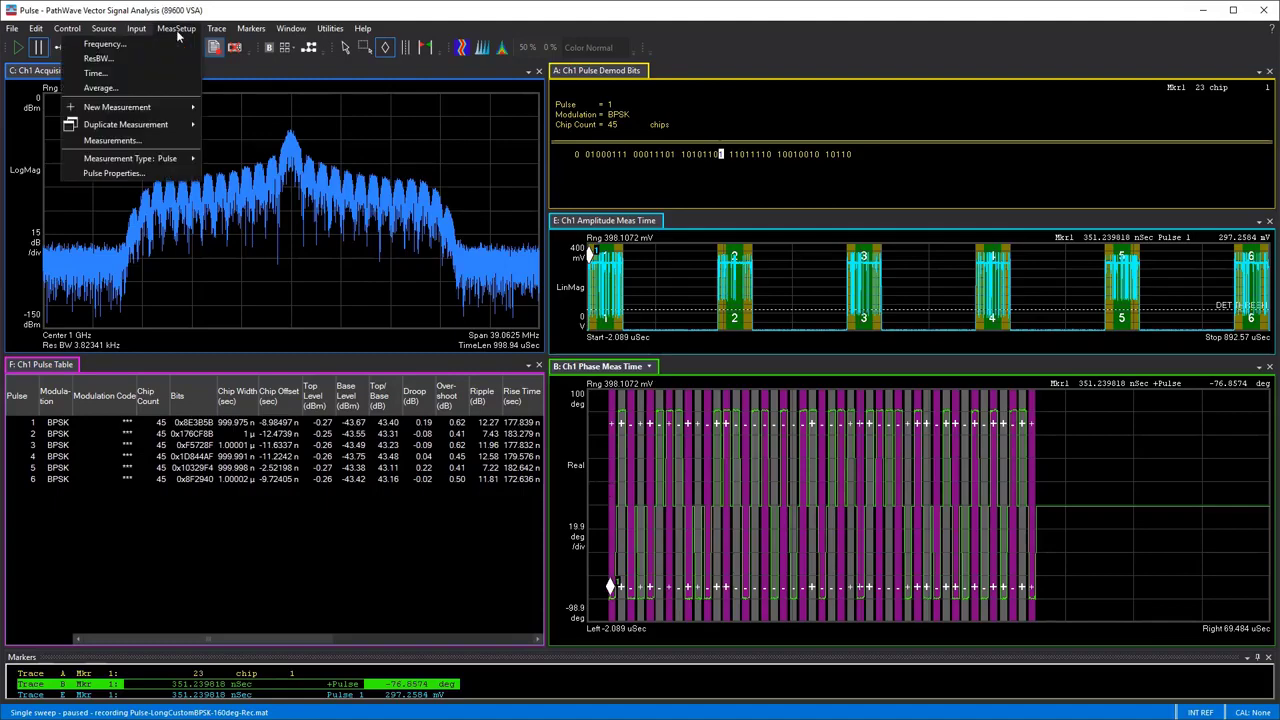
{"action": "left_click", "coordinate": [155, 183]}
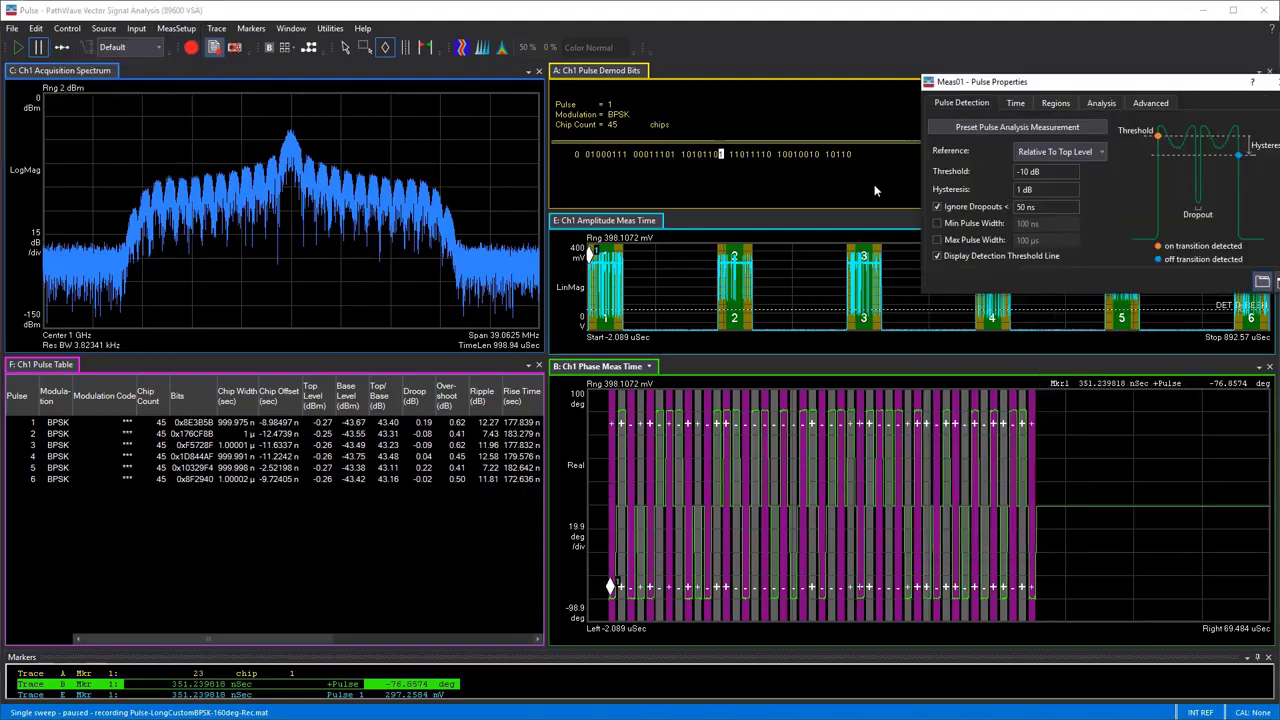
{"action": "left_click", "coordinate": [1110, 105]}
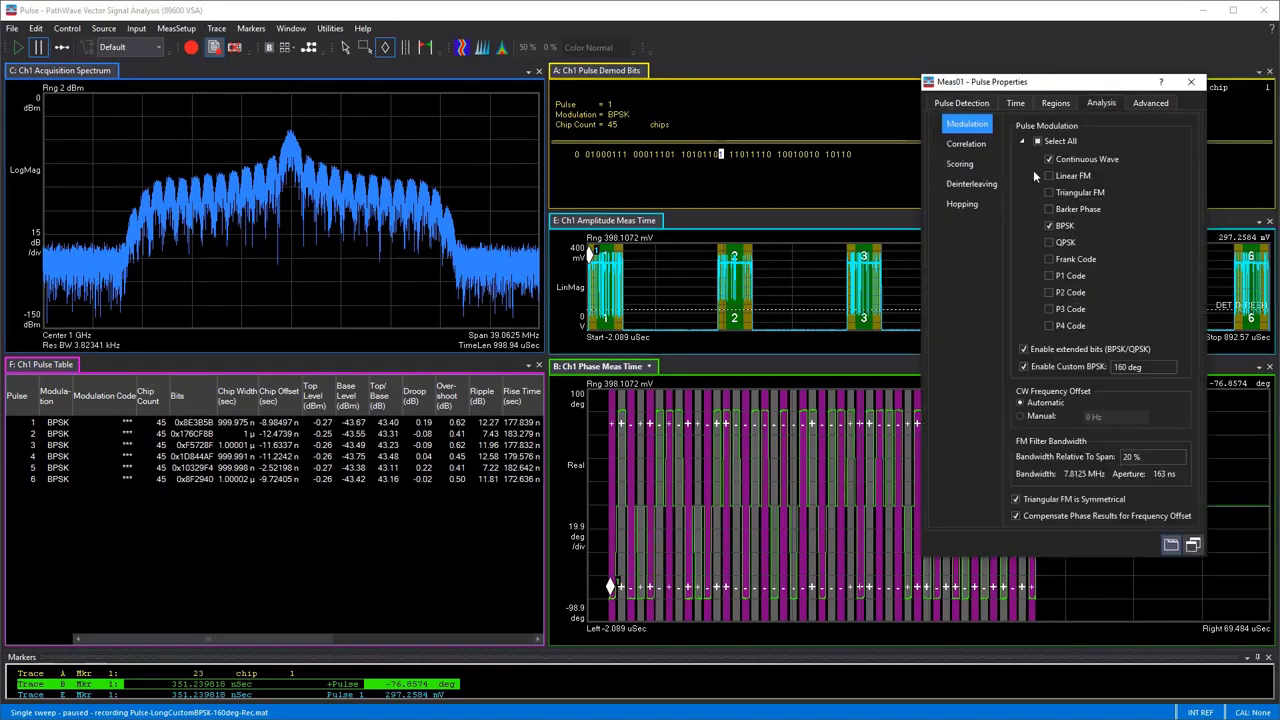
{"action": "left_click", "coordinate": [1047, 224]}
{"action": "left_click", "coordinate": [1040, 143]}
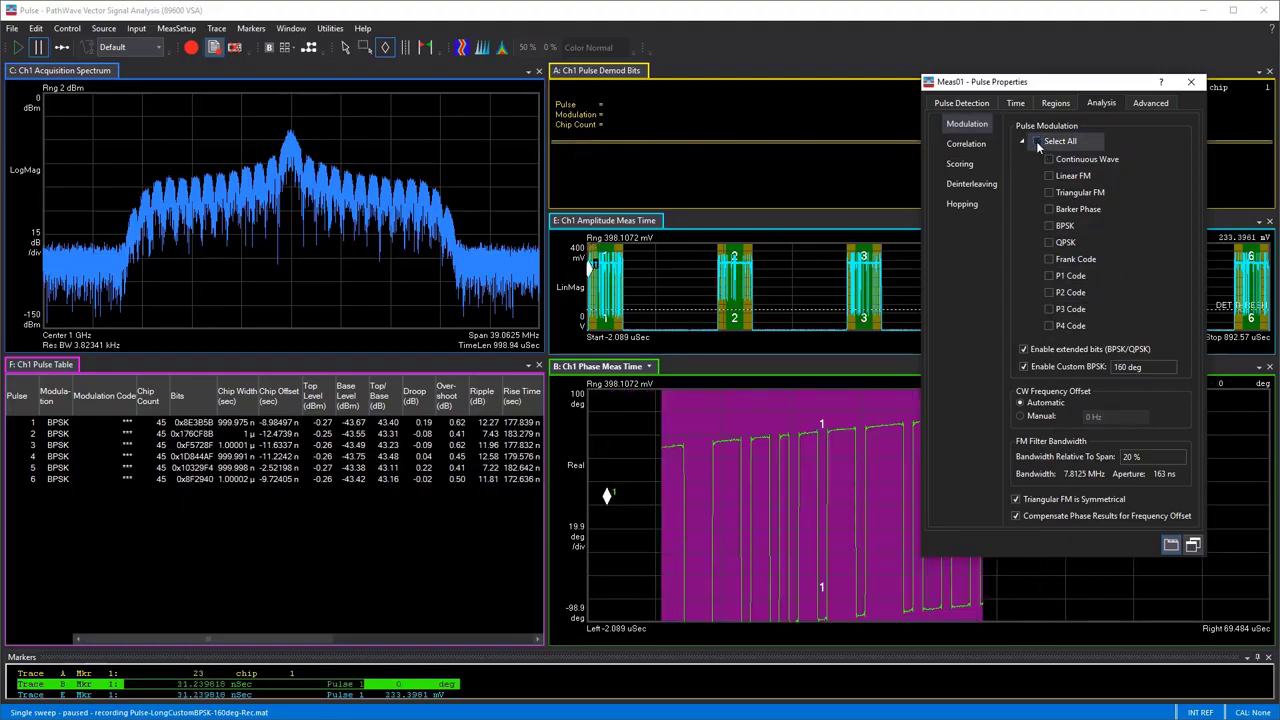
{"action": "left_click", "coordinate": [1037, 143]}
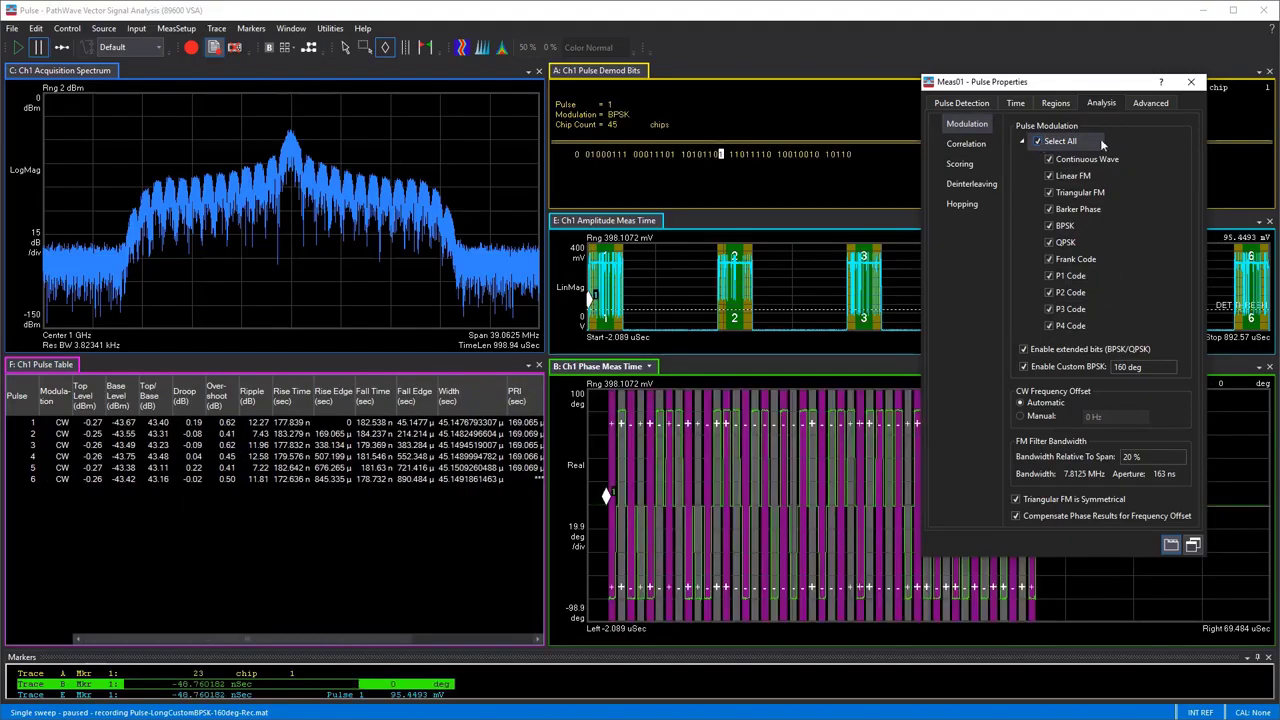